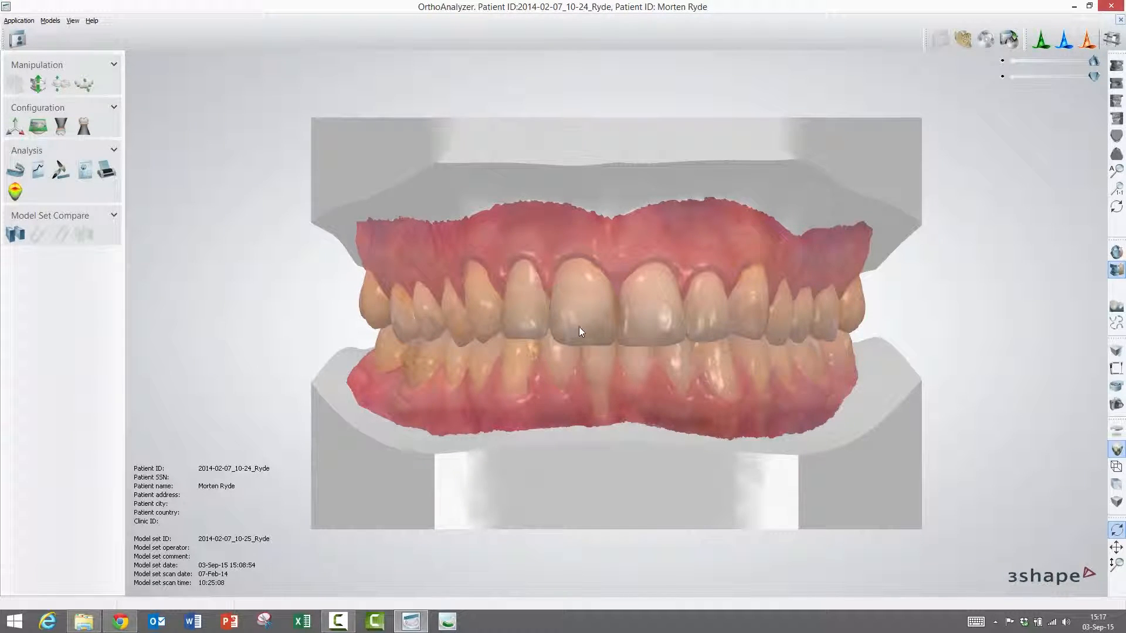
# - Mount the SAM 2P virtual articulator around the upper and lower jaw models
pyautogui.click(1118, 371)
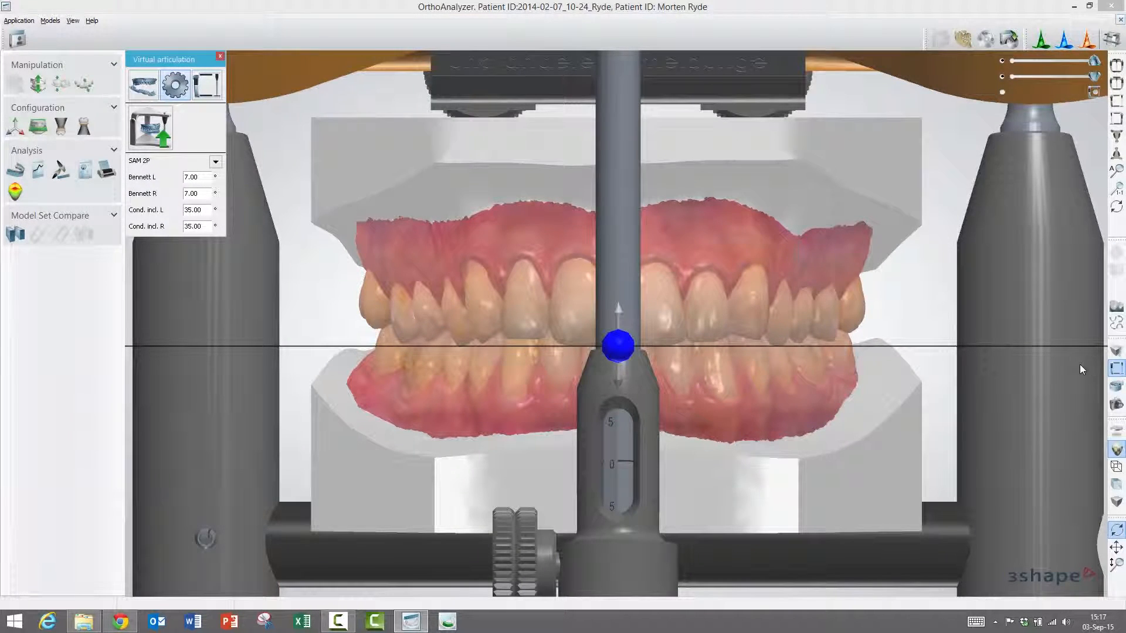
# - Zoom out and show the occlusion settings, hiding the articulator, with an occlusal change of 0.34 mm
pyautogui.scroll(-1, 987, 322)
pyautogui.scroll(-1, 846, 336)
pyautogui.scroll(-1, 846, 337)
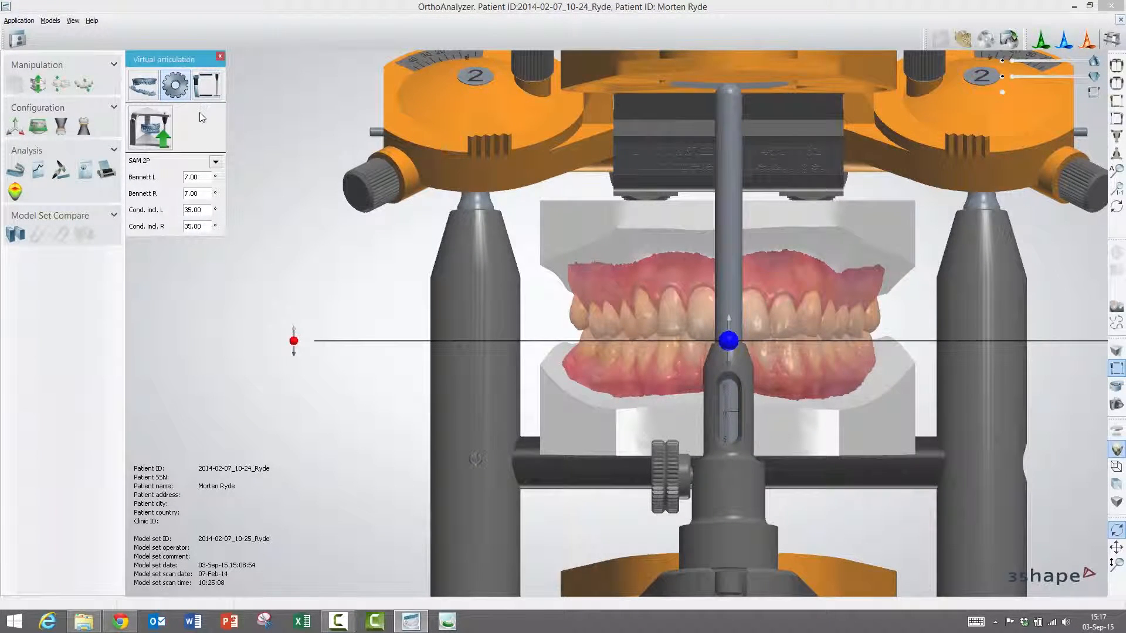
pyautogui.scroll(-3, 293, 168)
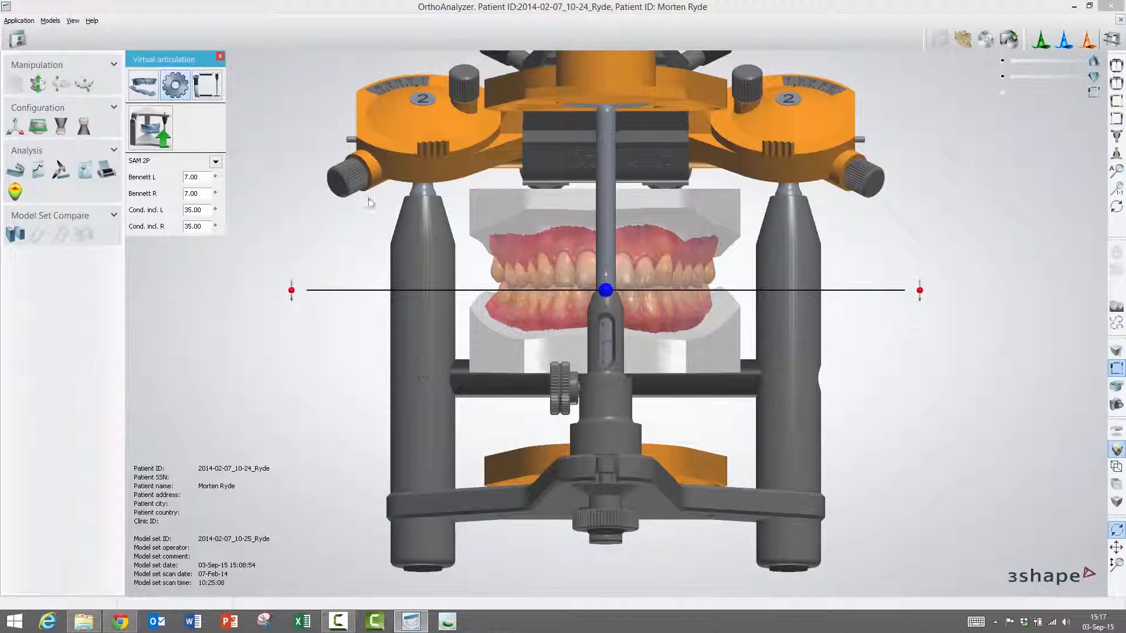
pyautogui.click(150, 88)
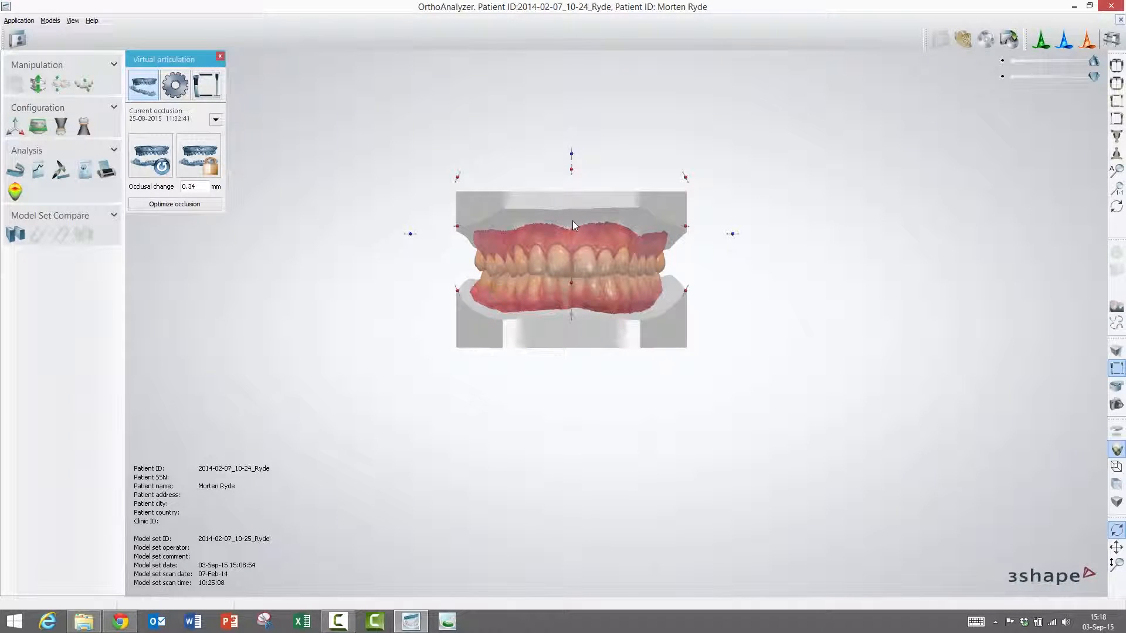
# - Tilt the lower jaw, reset to static occlusion, then lower it to 0.42 mm occlusal change
pyautogui.click(570, 309)
pyautogui.scroll(5, 572, 327)
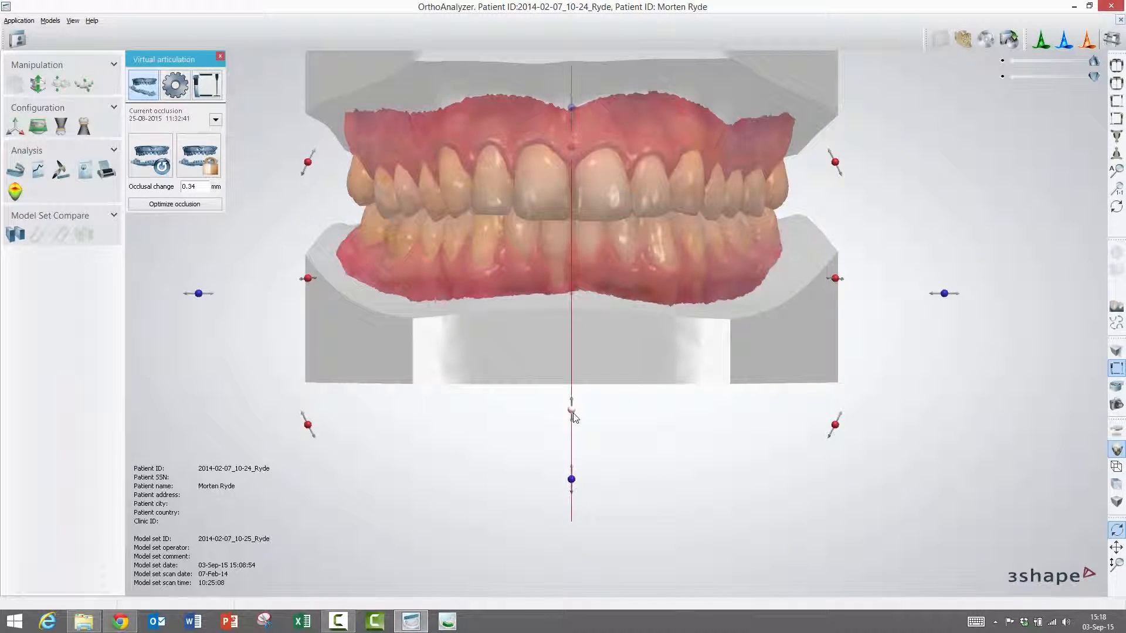
pyautogui.moveTo(573, 413); pyautogui.dragTo(583, 436)
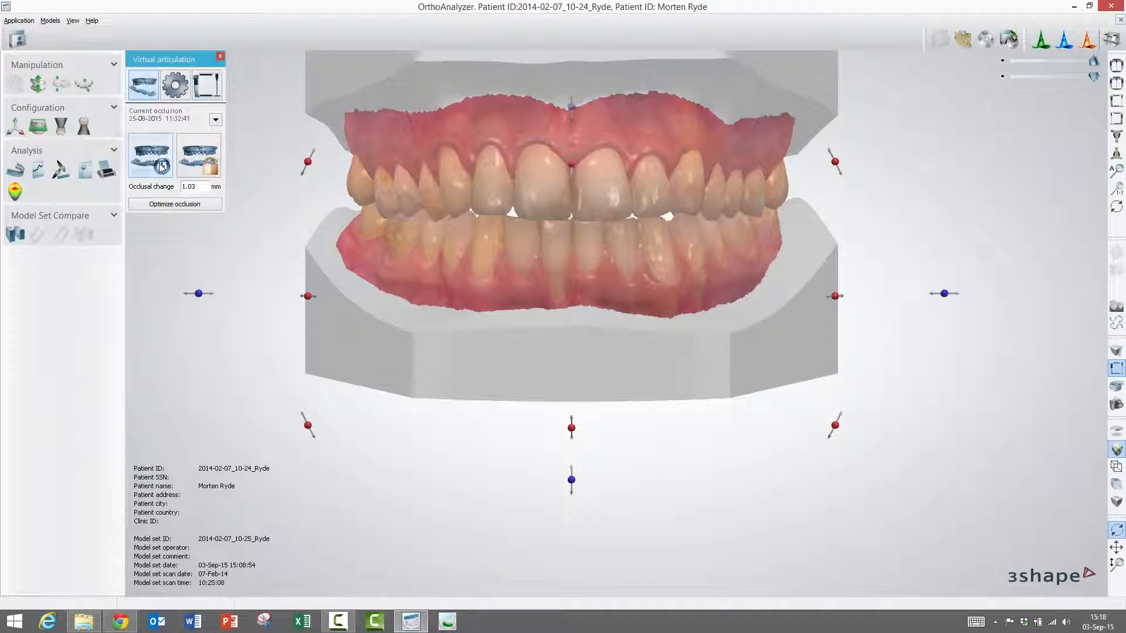
pyautogui.click(162, 167)
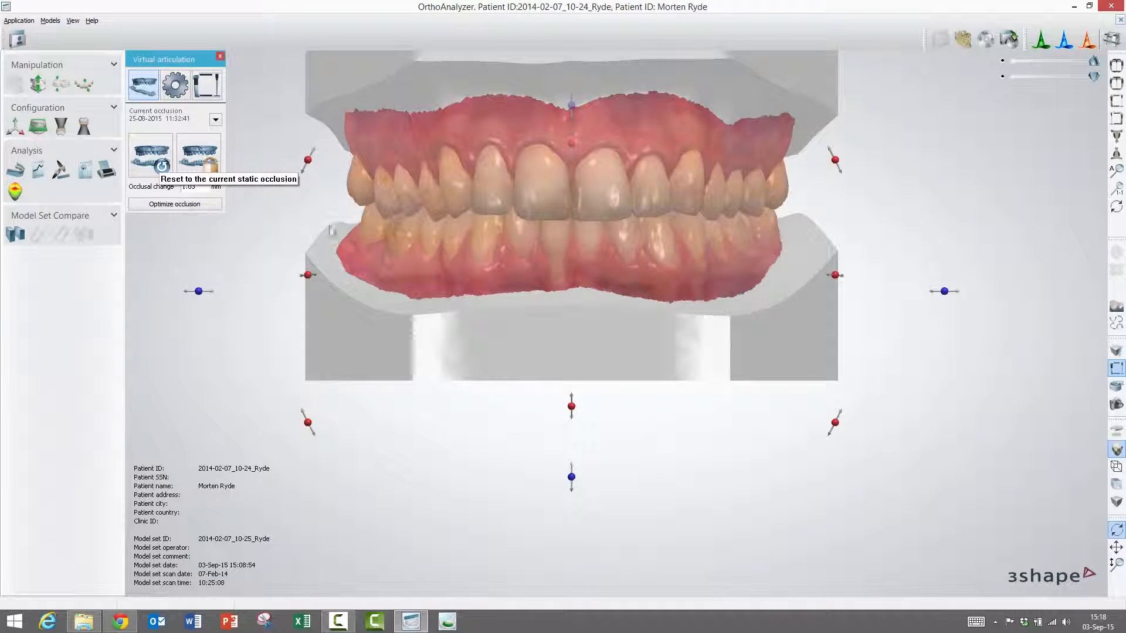
pyautogui.moveTo(572, 406); pyautogui.dragTo(573, 418)
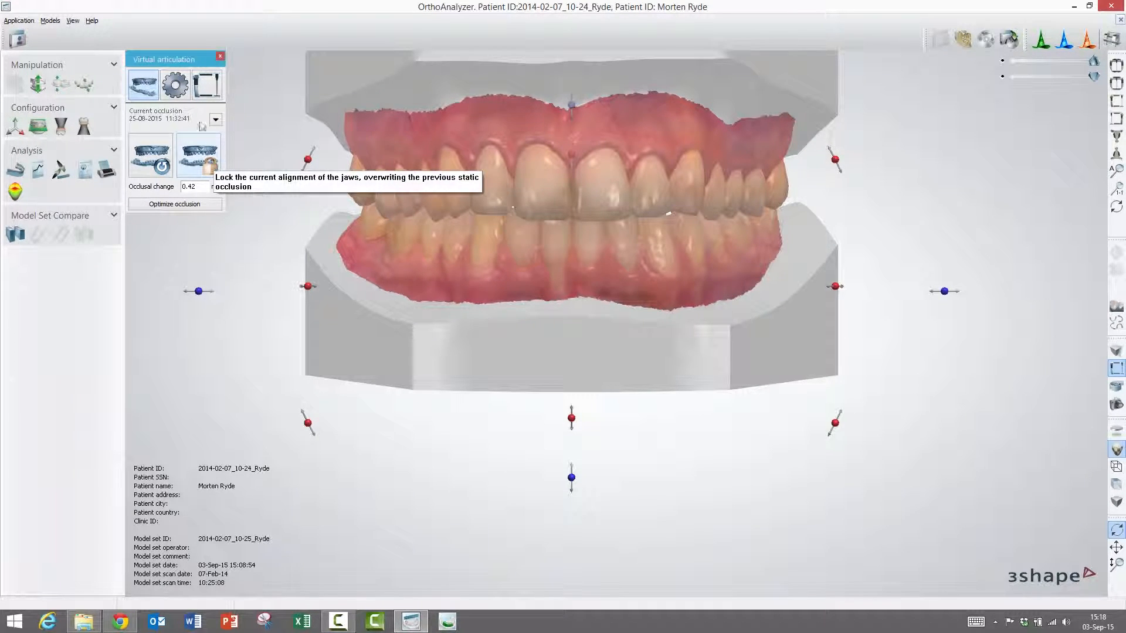
pyautogui.scroll(-2, 586, 455)
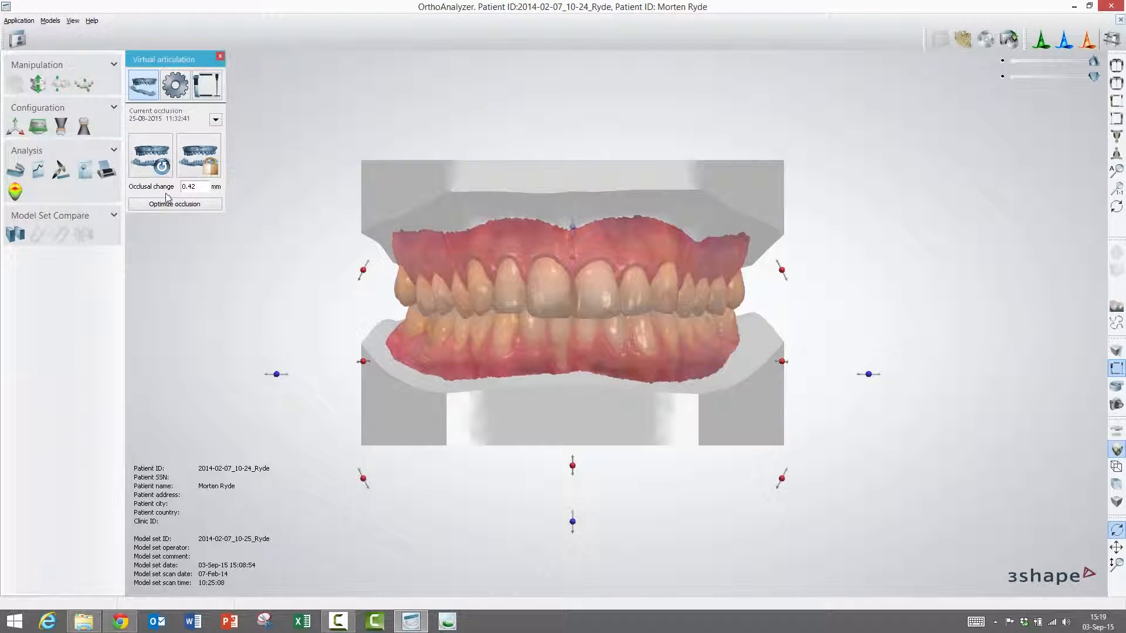
# - Step the occlusal change up to 0.72 mm, then back down to 0.67 mm
pyautogui.click(201, 190)
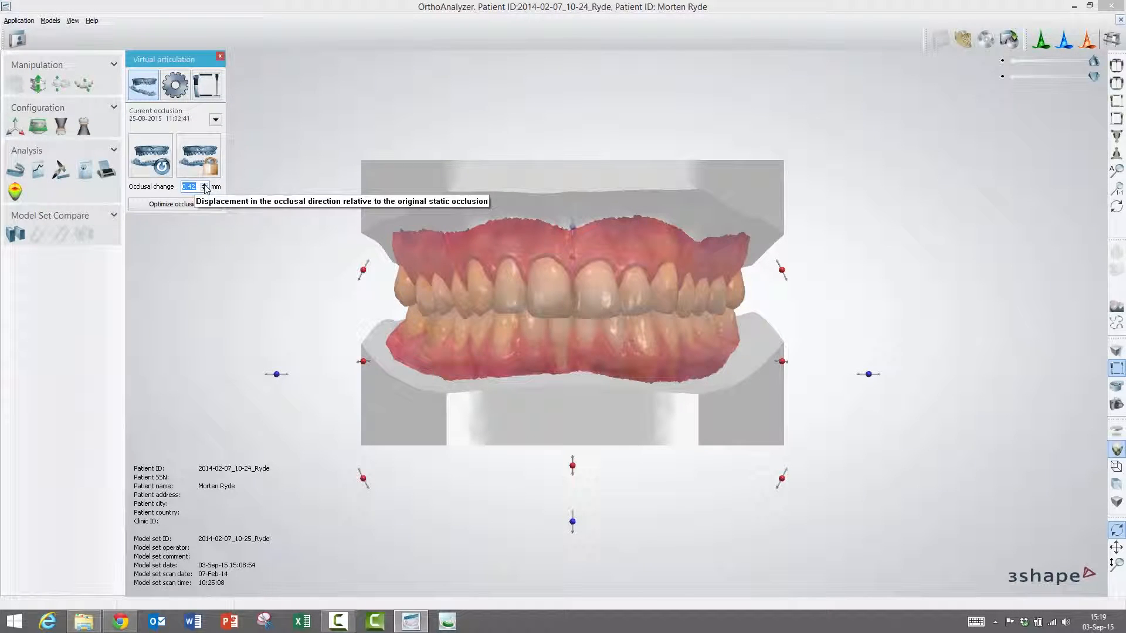
pyautogui.click(204, 184)
pyautogui.click(204, 184)
pyautogui.click(204, 184)
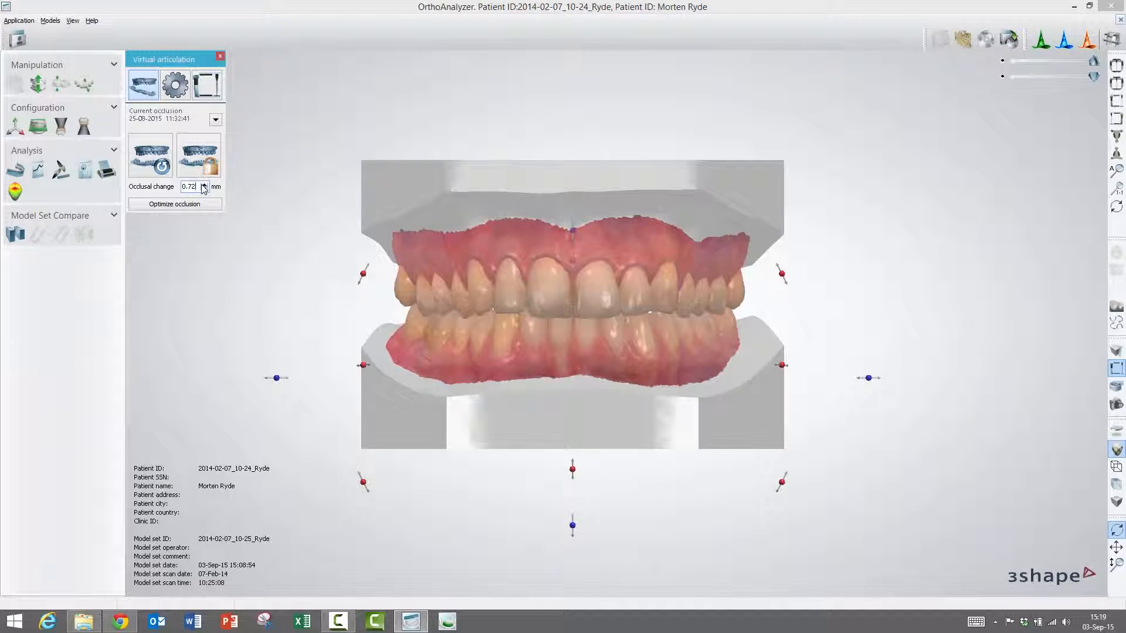
pyautogui.click(205, 189)
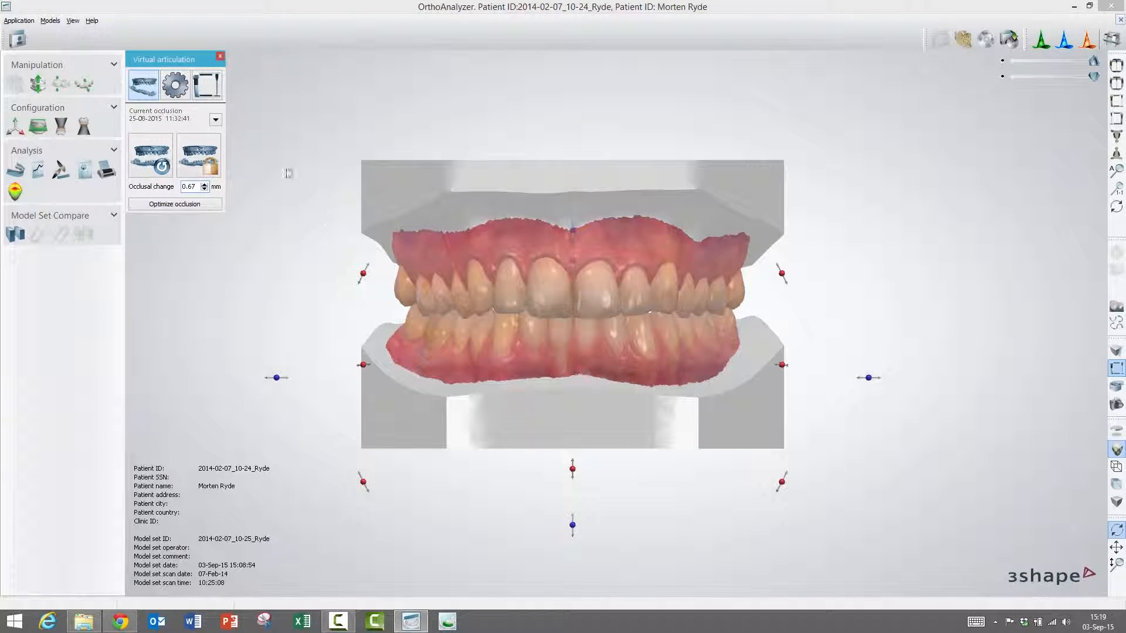
# - Bring up the articulator setup and select the 3Shape Generic articulator model
pyautogui.click(176, 87)
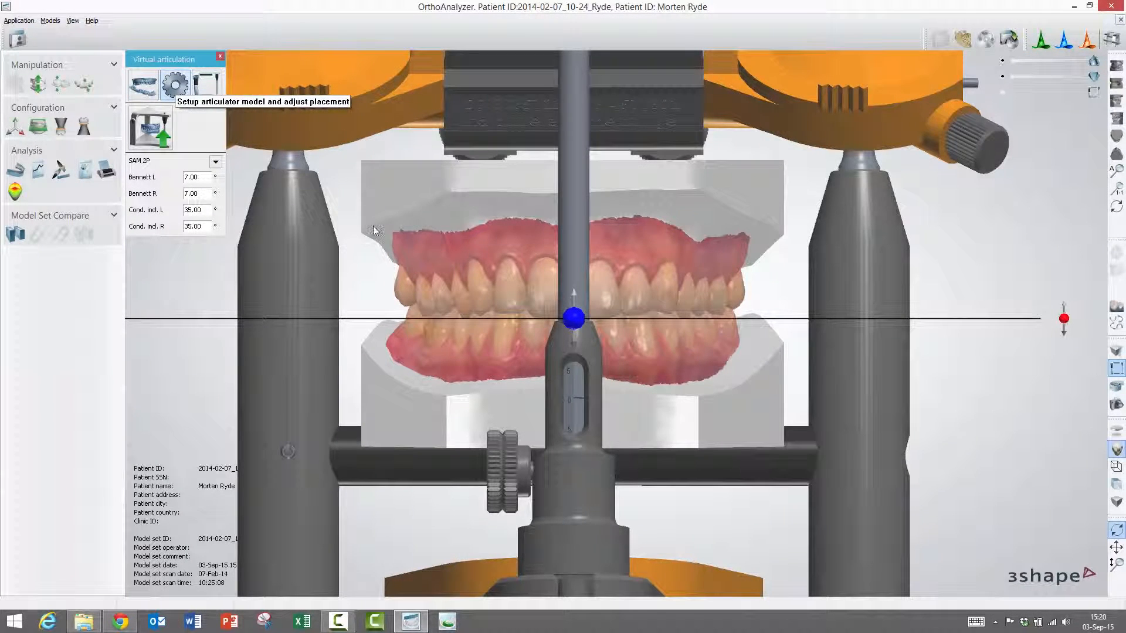
pyautogui.scroll(-3, 375, 230)
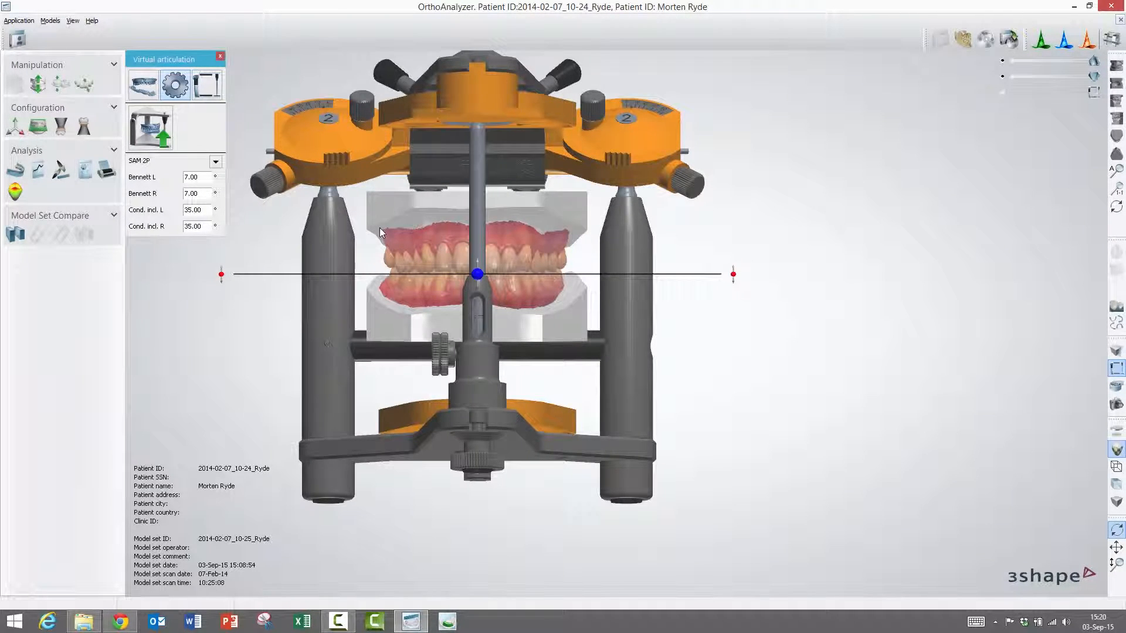
pyautogui.click(217, 163)
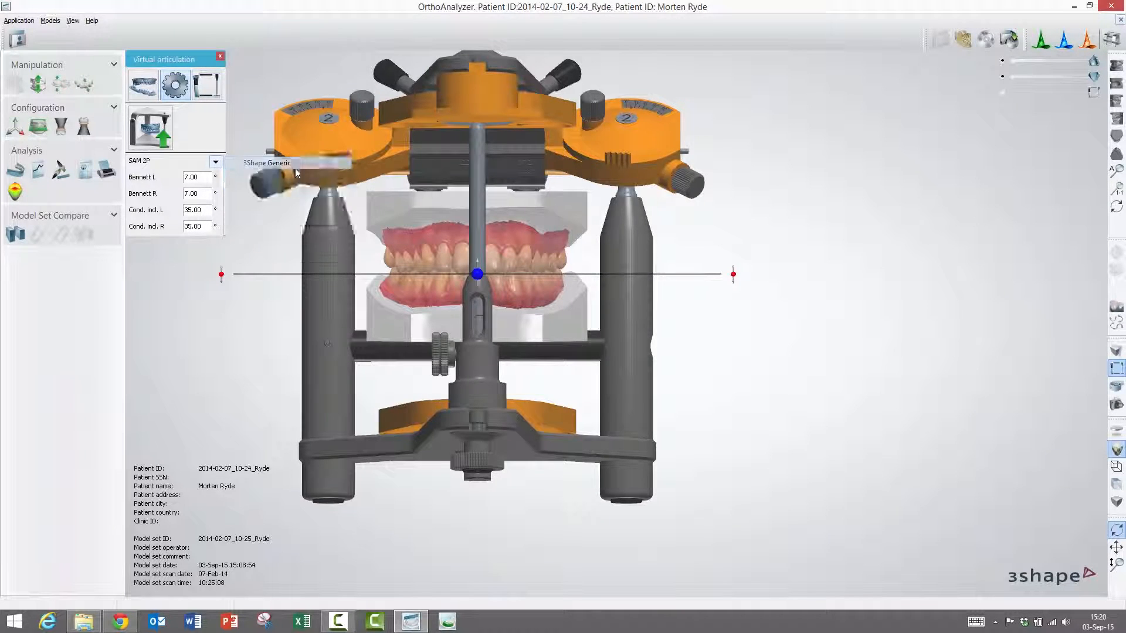
pyautogui.click(267, 162)
# - Try the Denar Mark 330 and ACR articulators, then settle on Ivoclar Vivadent
pyautogui.click(215, 162)
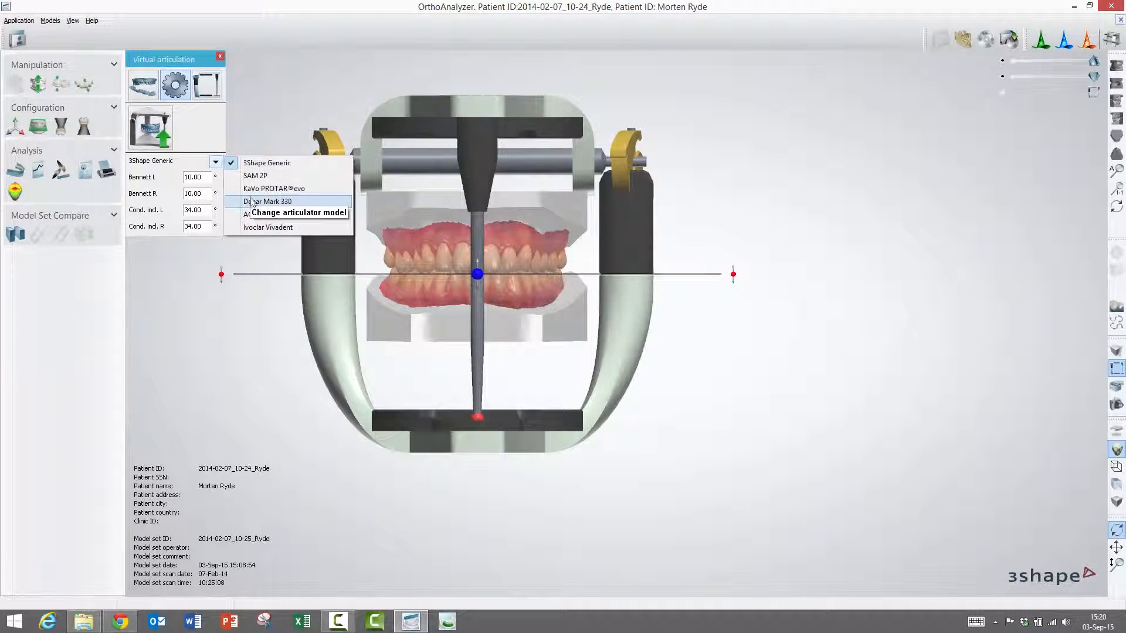
pyautogui.click(251, 202)
pyautogui.click(216, 162)
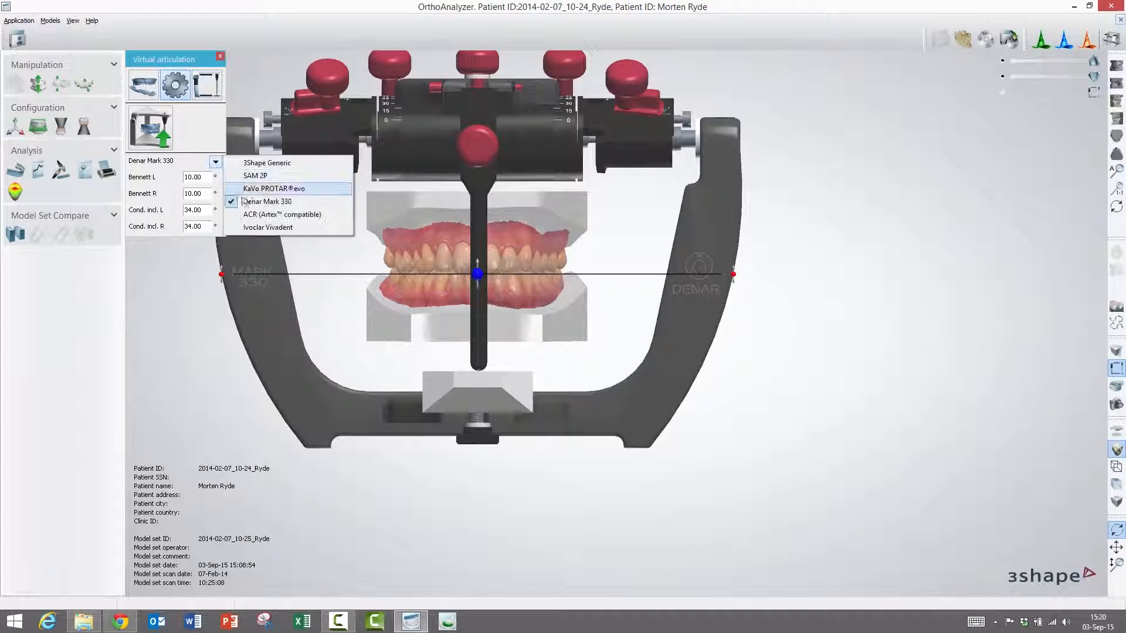
pyautogui.click(258, 216)
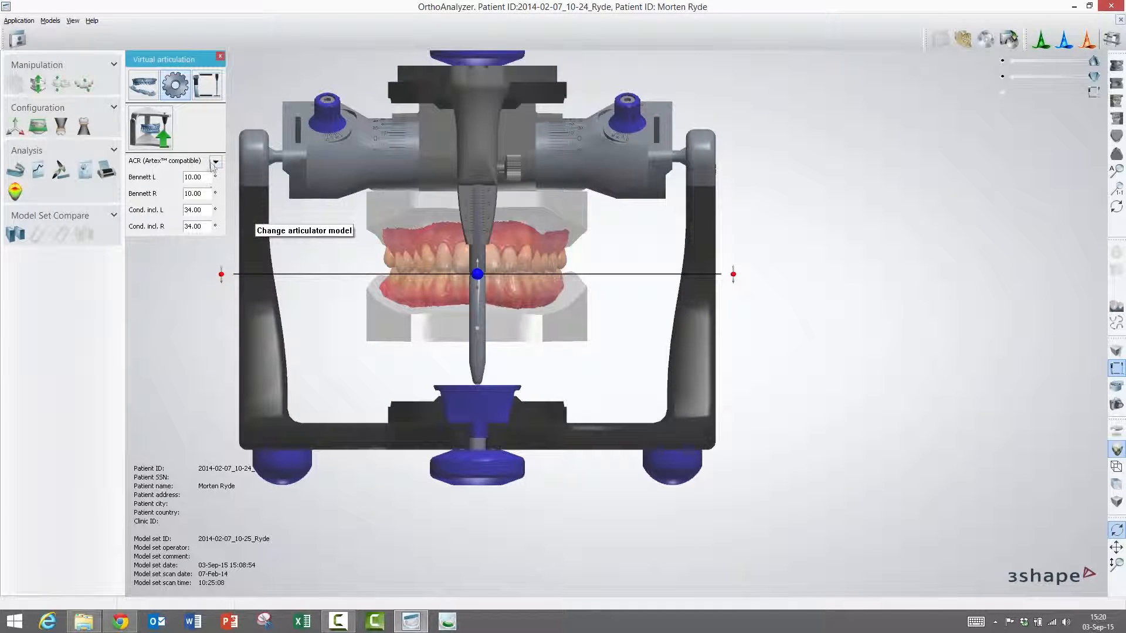
pyautogui.click(216, 162)
pyautogui.click(259, 229)
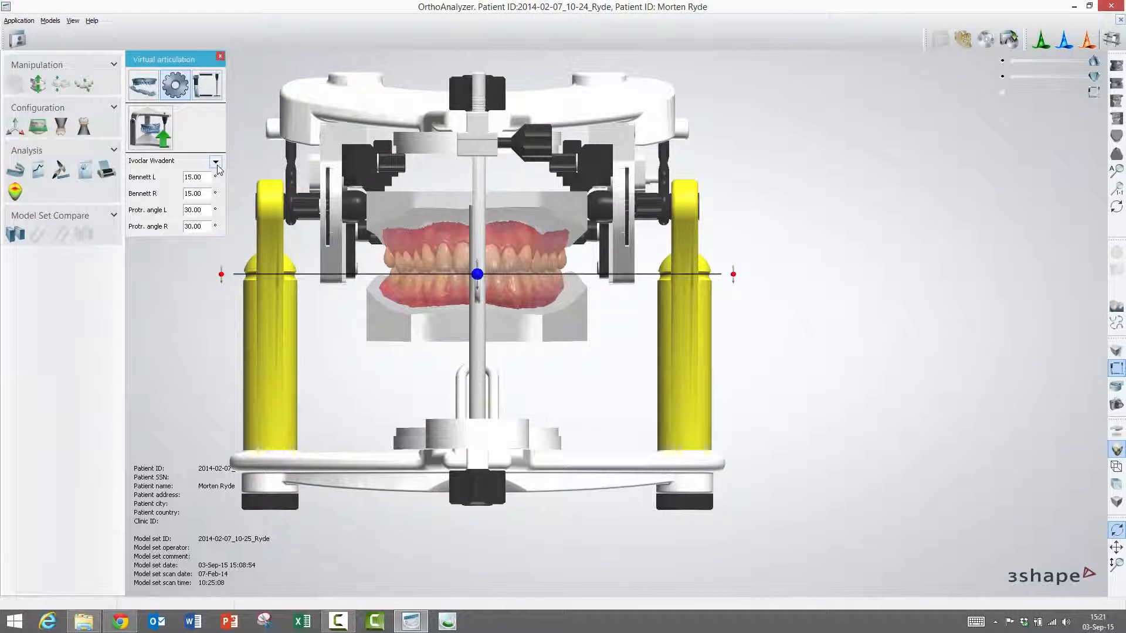
# - Run auto placement with Use guide plane set to the Occlusion plane
pyautogui.click(157, 134)
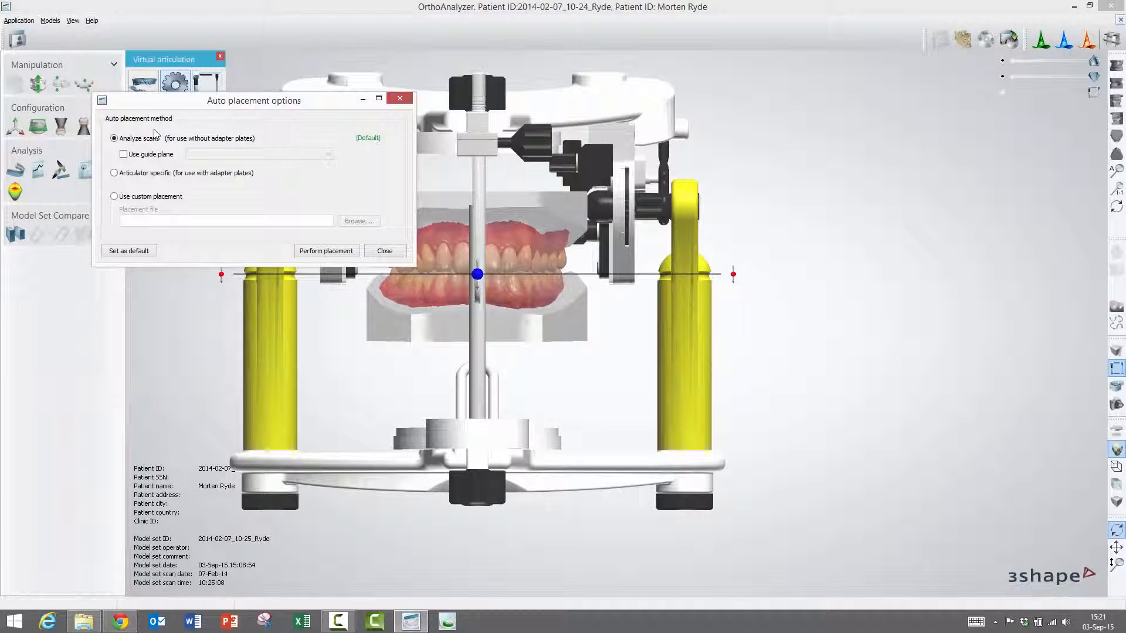
pyautogui.moveTo(324, 107); pyautogui.dragTo(827, 352)
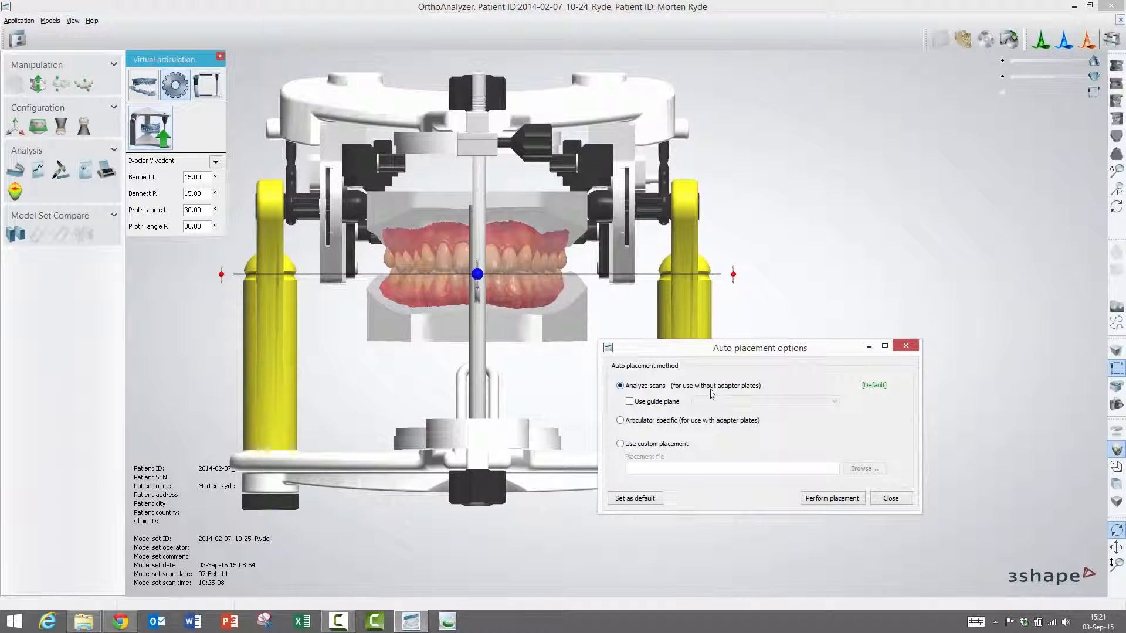
pyautogui.click(629, 402)
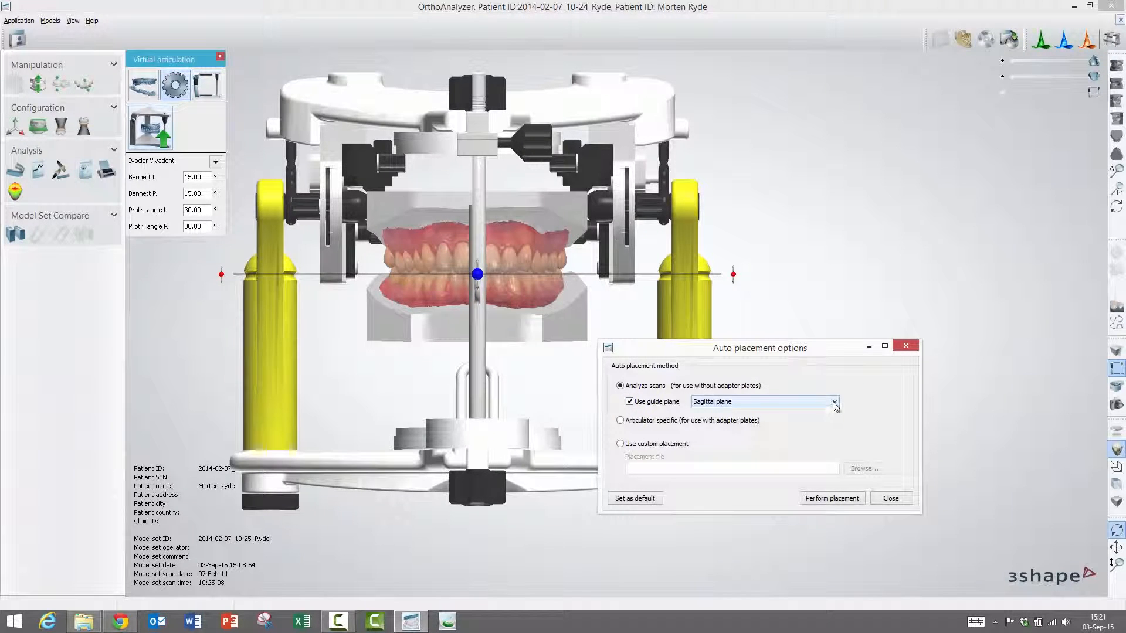
pyautogui.click(834, 402)
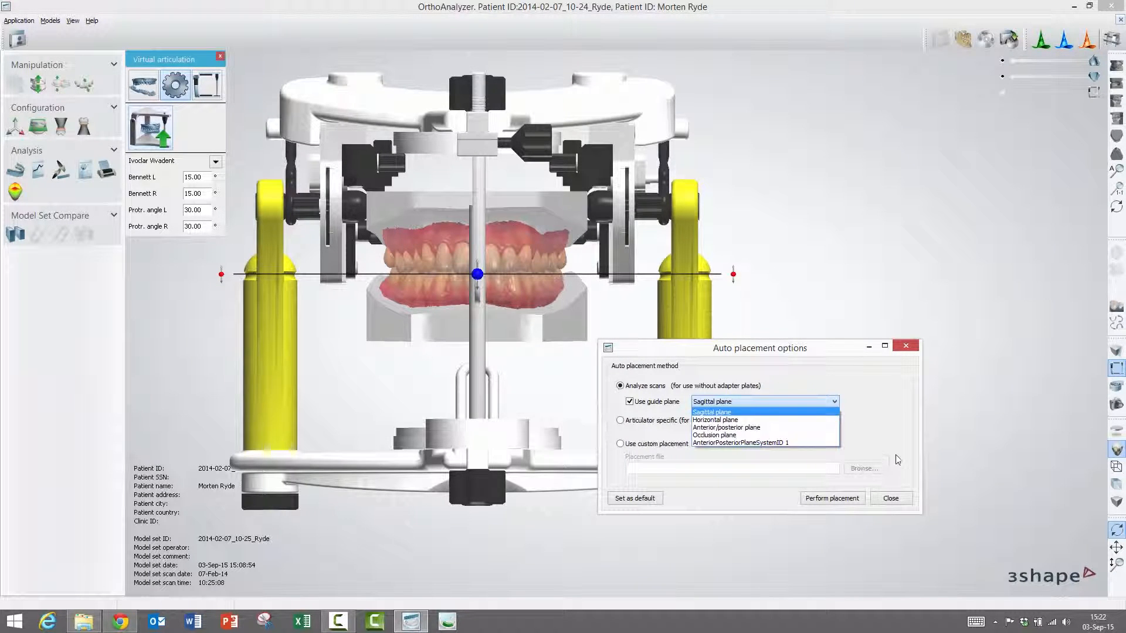
pyautogui.click(771, 436)
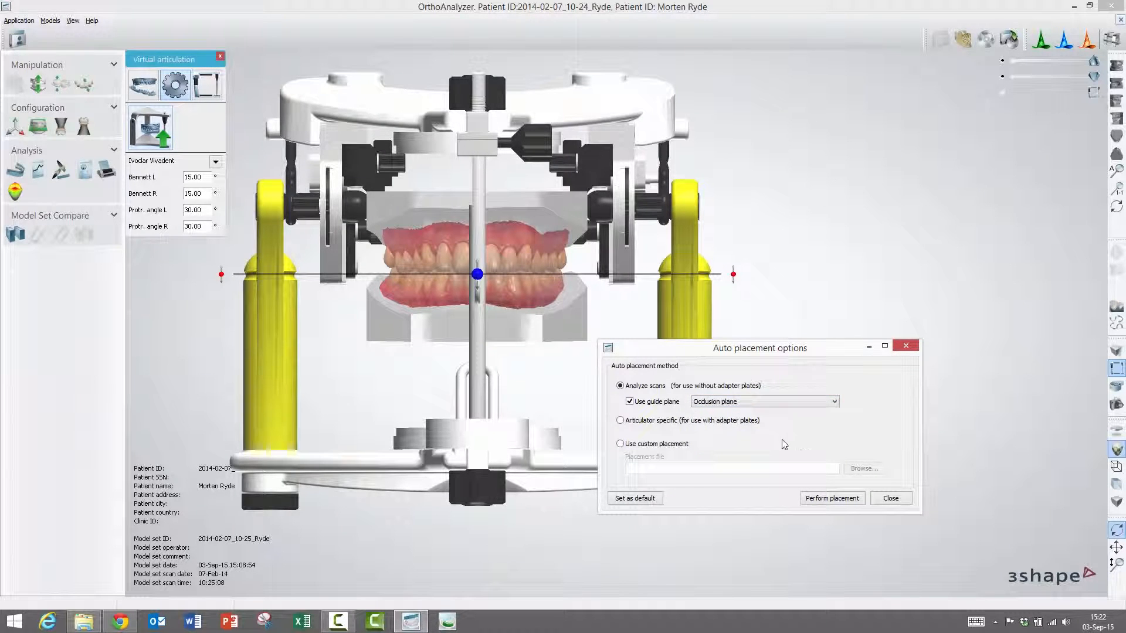
pyautogui.click(831, 499)
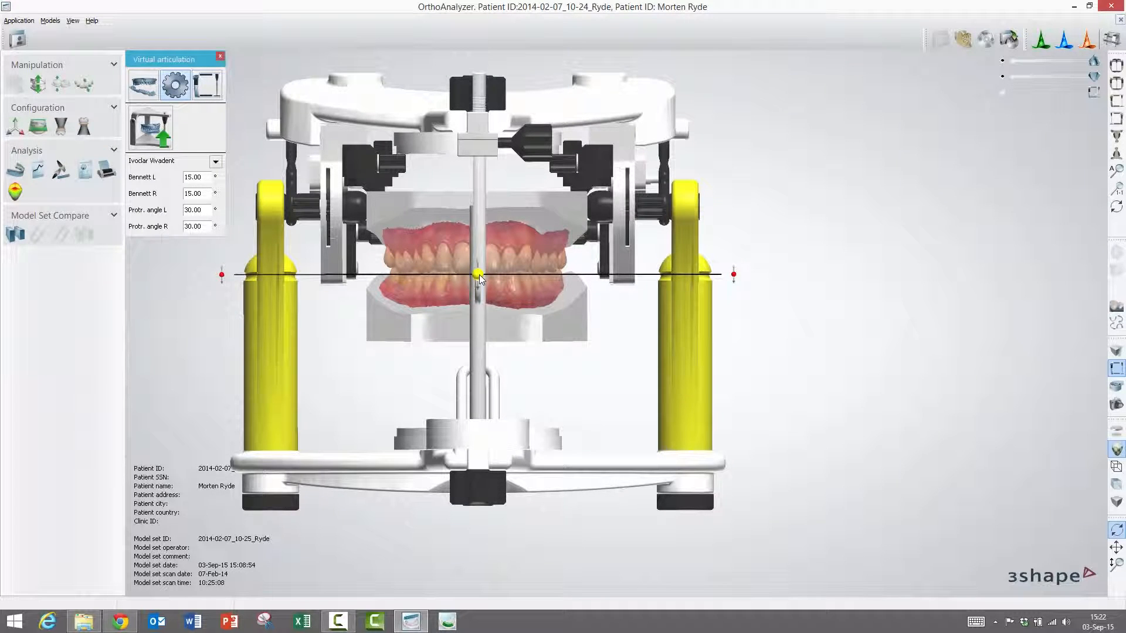
# - Lower the articulator frame, then rerun auto placement guided by the Occlusion plane
pyautogui.moveTo(479, 276); pyautogui.dragTo(481, 292)
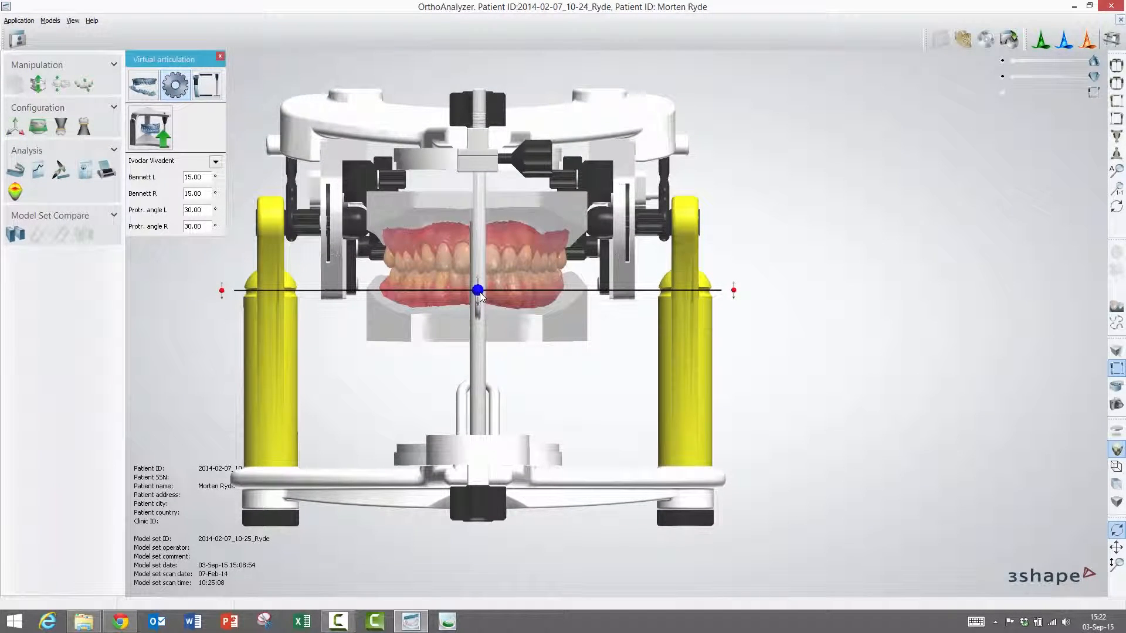
pyautogui.click(159, 129)
pyautogui.moveTo(246, 172); pyautogui.dragTo(765, 166)
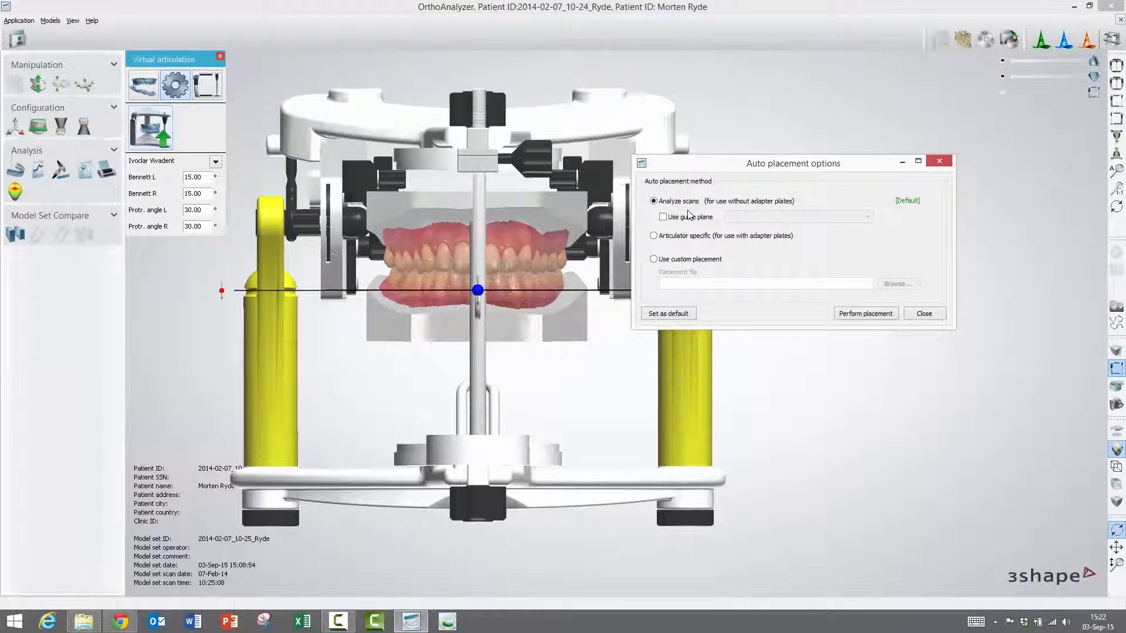
pyautogui.click(662, 217)
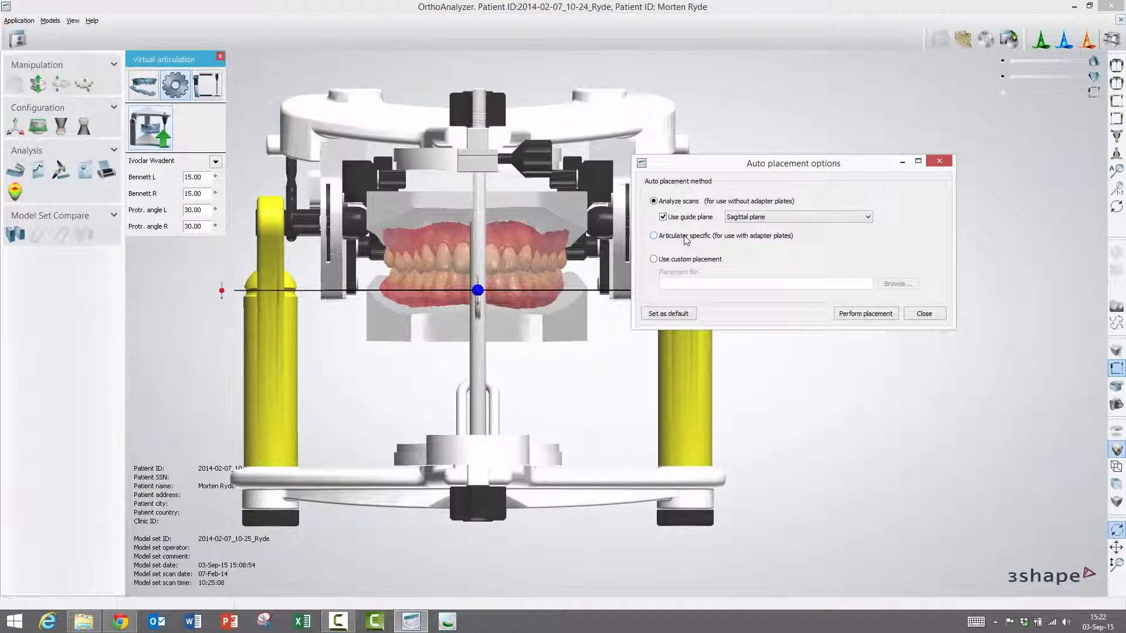
pyautogui.click(869, 218)
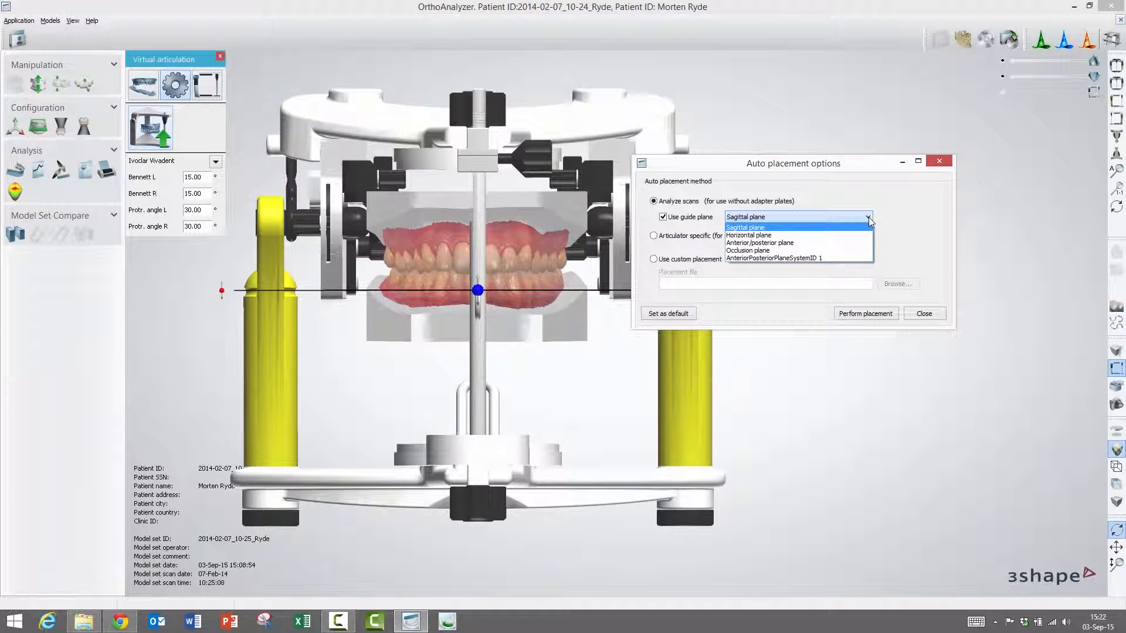
pyautogui.click(824, 251)
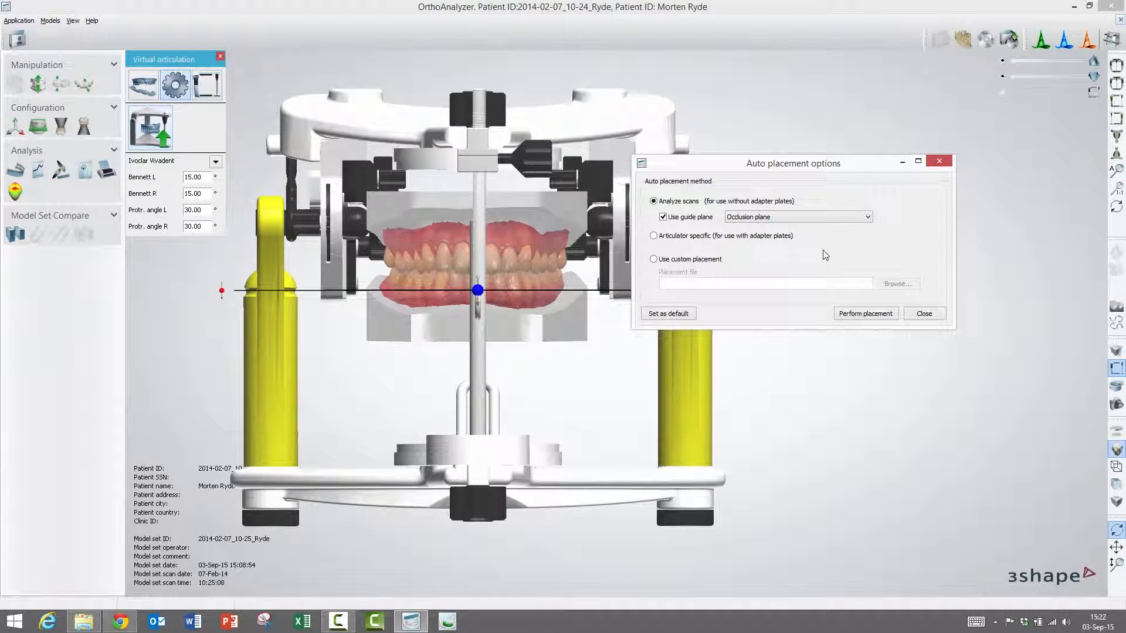
pyautogui.click(856, 315)
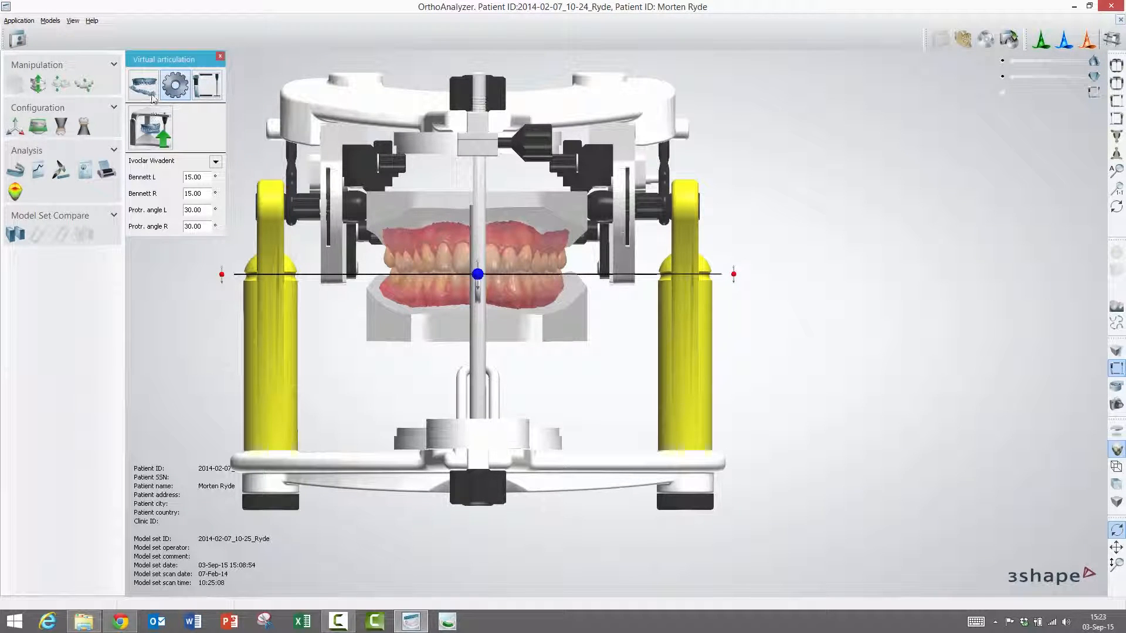
# - In the auto placement options, switch from Articulator specific to Use custom placement
pyautogui.click(154, 128)
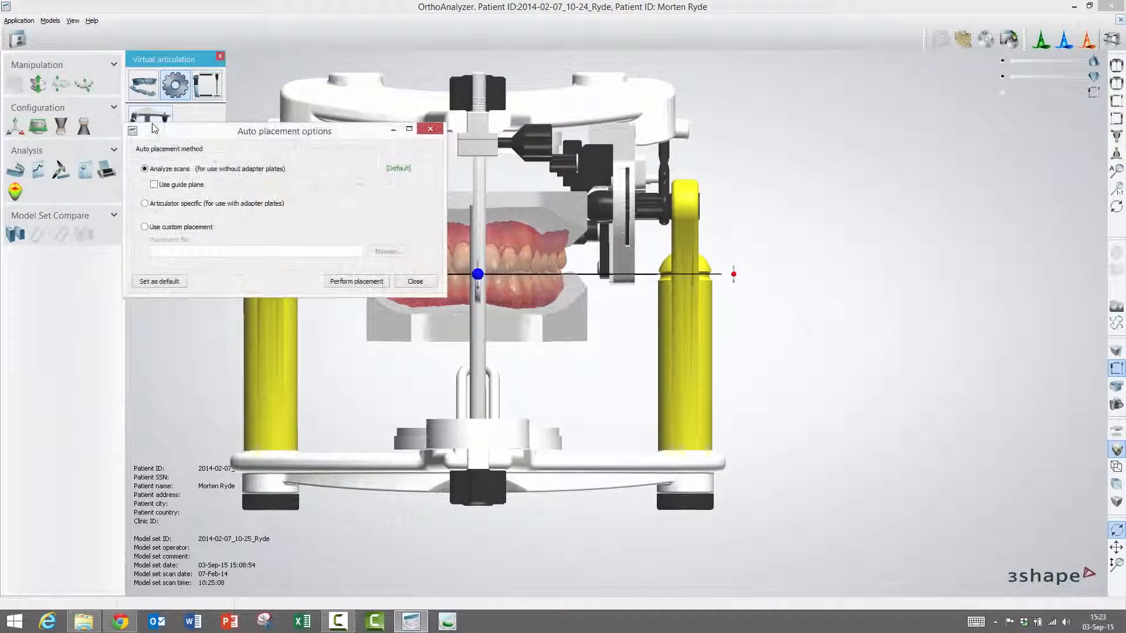
pyautogui.moveTo(230, 136); pyautogui.dragTo(714, 329)
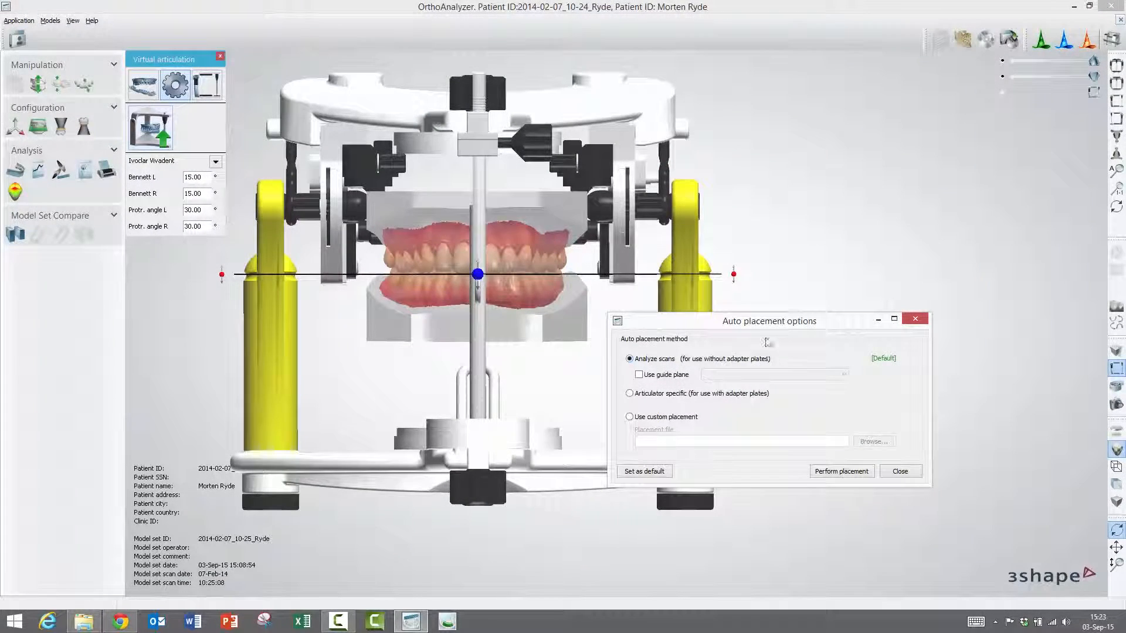
pyautogui.moveTo(779, 324); pyautogui.dragTo(776, 331)
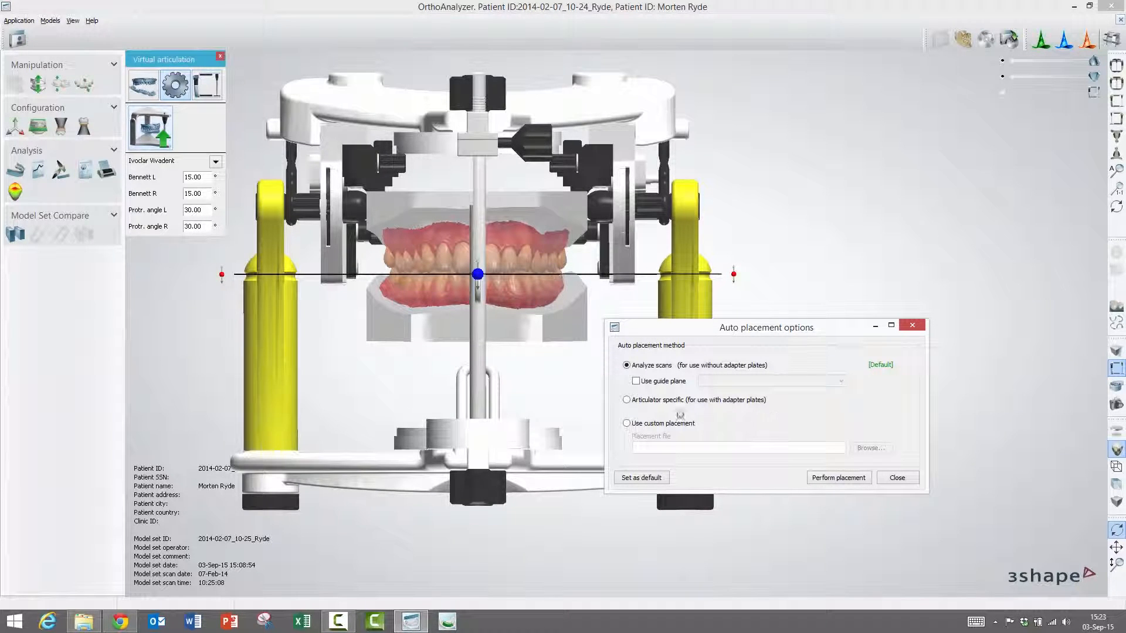
pyautogui.click(627, 400)
pyautogui.click(639, 428)
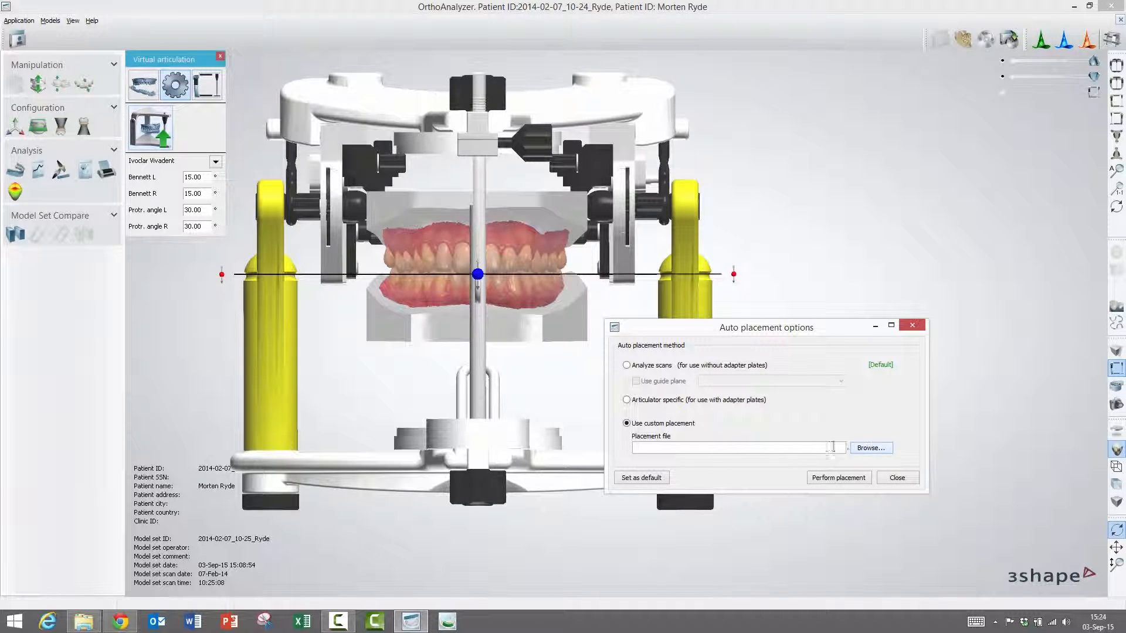
# - Browse for a placement file, cancel the Open Placement dialog, and close Auto placement options
pyautogui.click(871, 451)
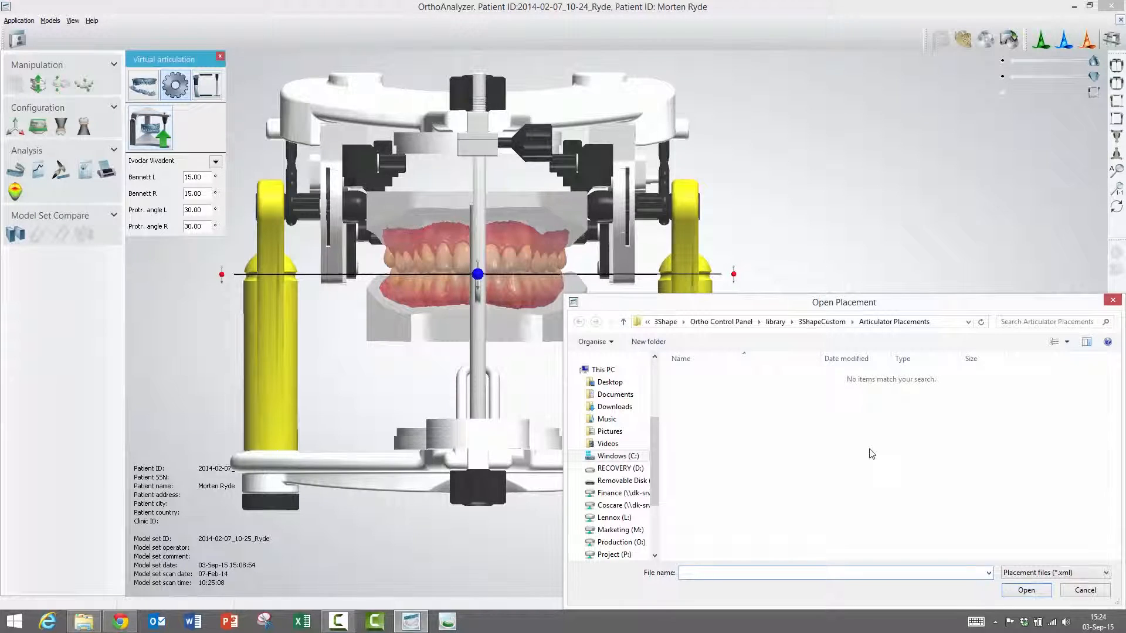
pyautogui.moveTo(989, 305); pyautogui.dragTo(990, 303)
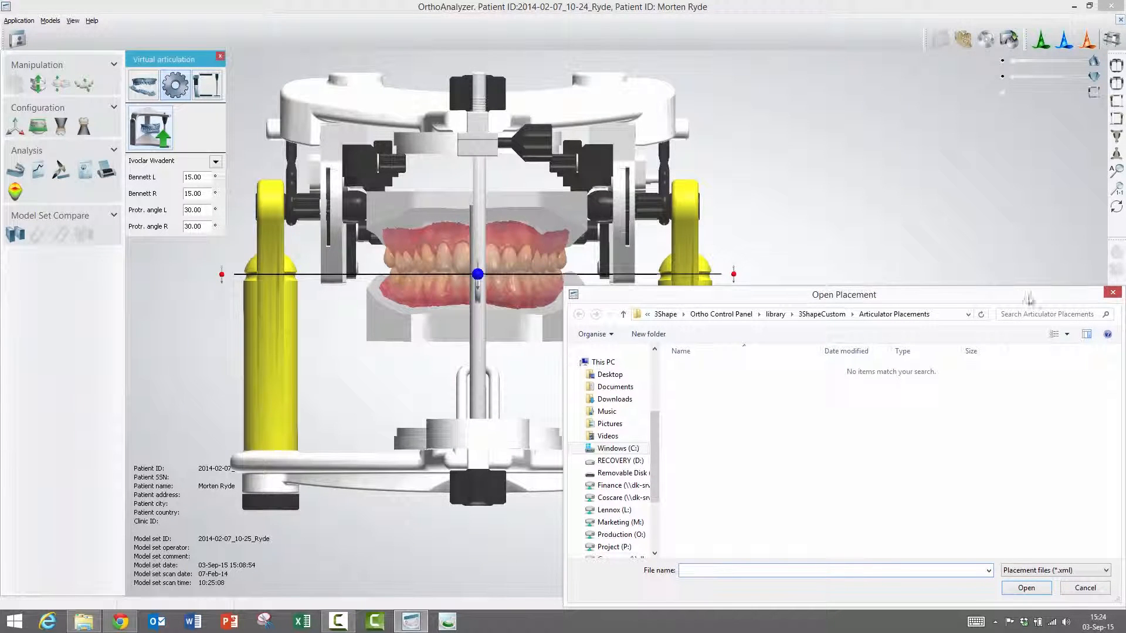
pyautogui.click(1112, 297)
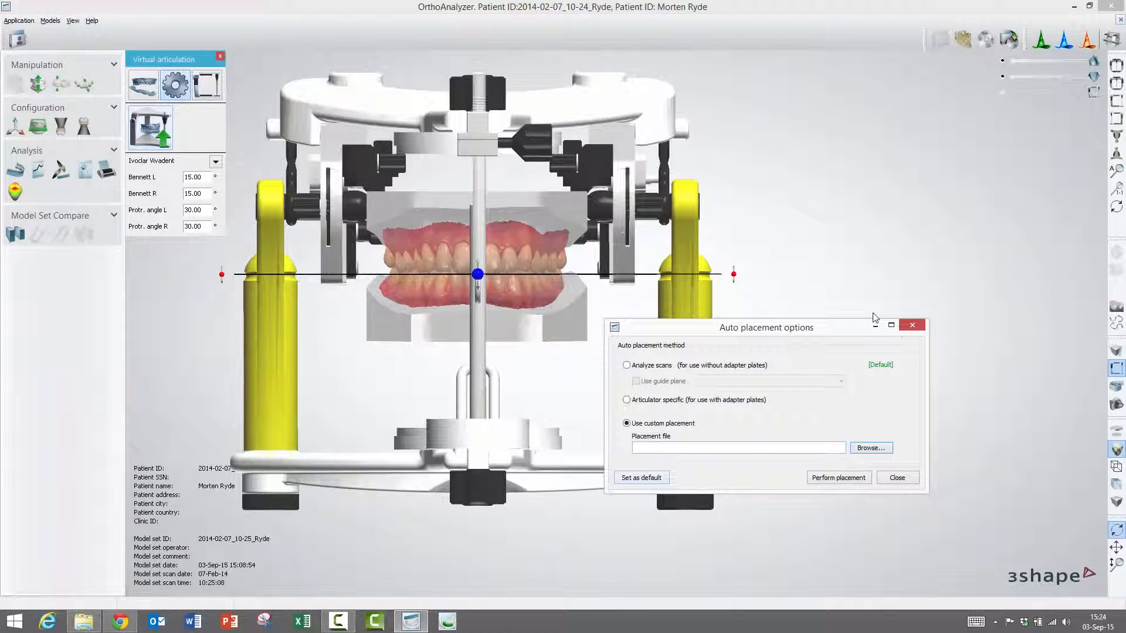
pyautogui.click(898, 478)
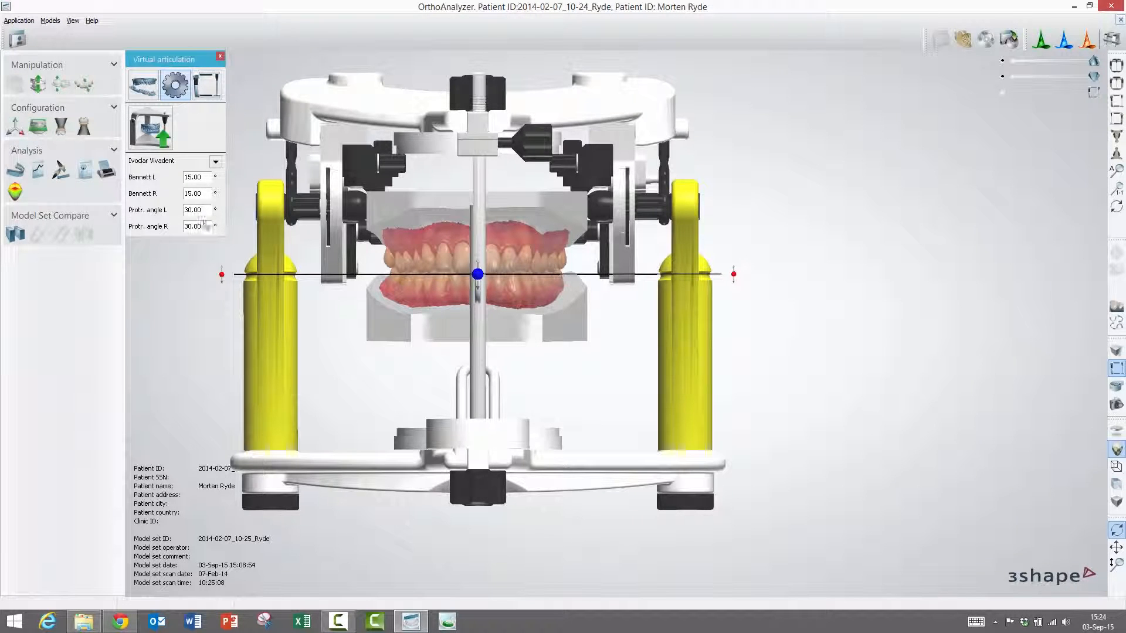
pyautogui.click(200, 178)
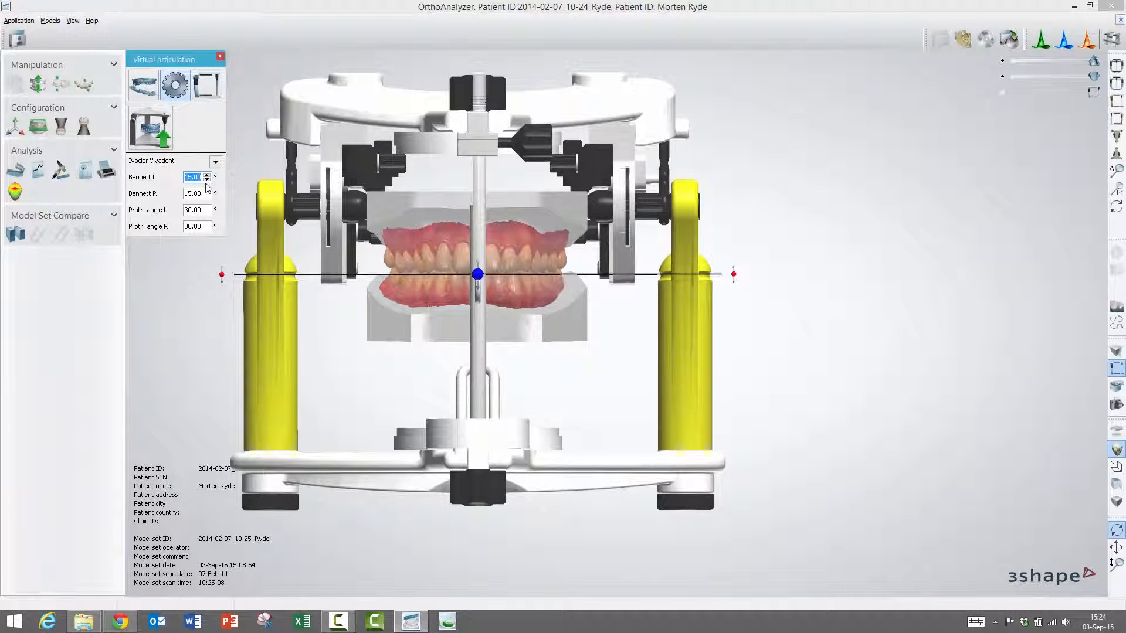
# - Show the articulator movement controls (opening 1.10 mm) and view the articulator from the side
pyautogui.click(206, 91)
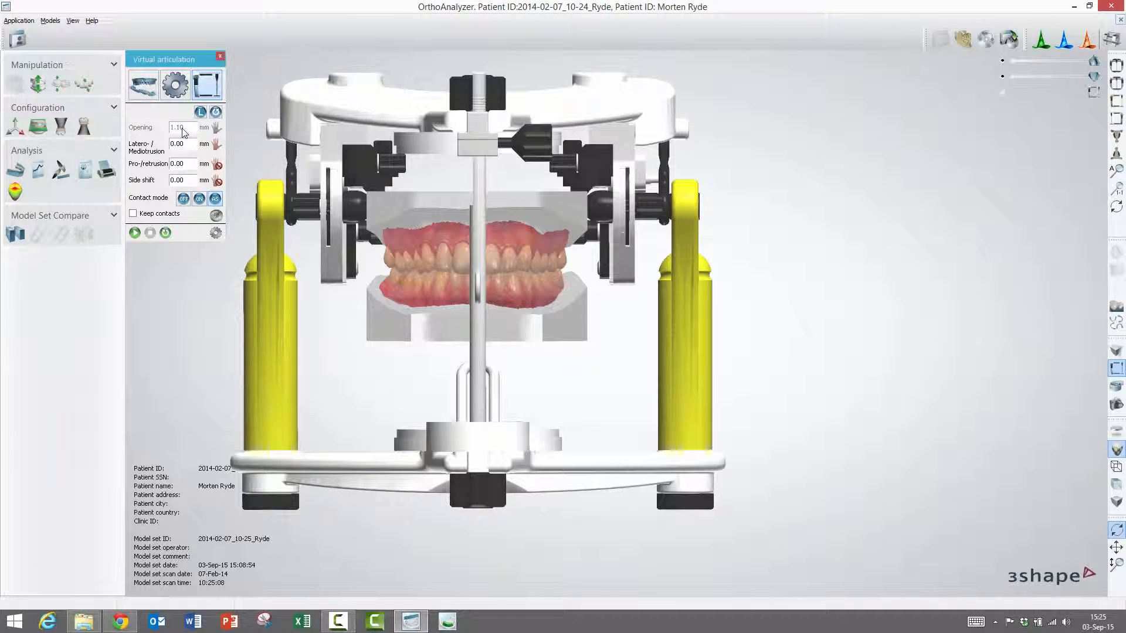
pyautogui.click(1117, 118)
# - Centre the articulator in view and raise the jaw opening to 9.70 mm
pyautogui.scroll(2, 719, 211)
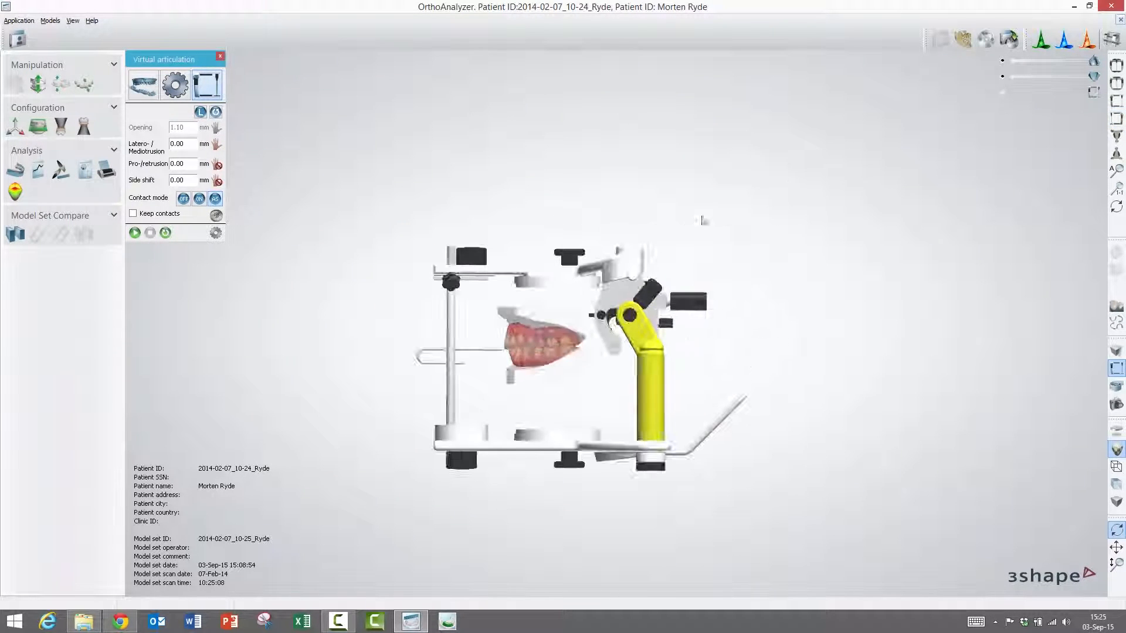
pyautogui.moveTo(581, 275); pyautogui.dragTo(611, 183, button='middle')
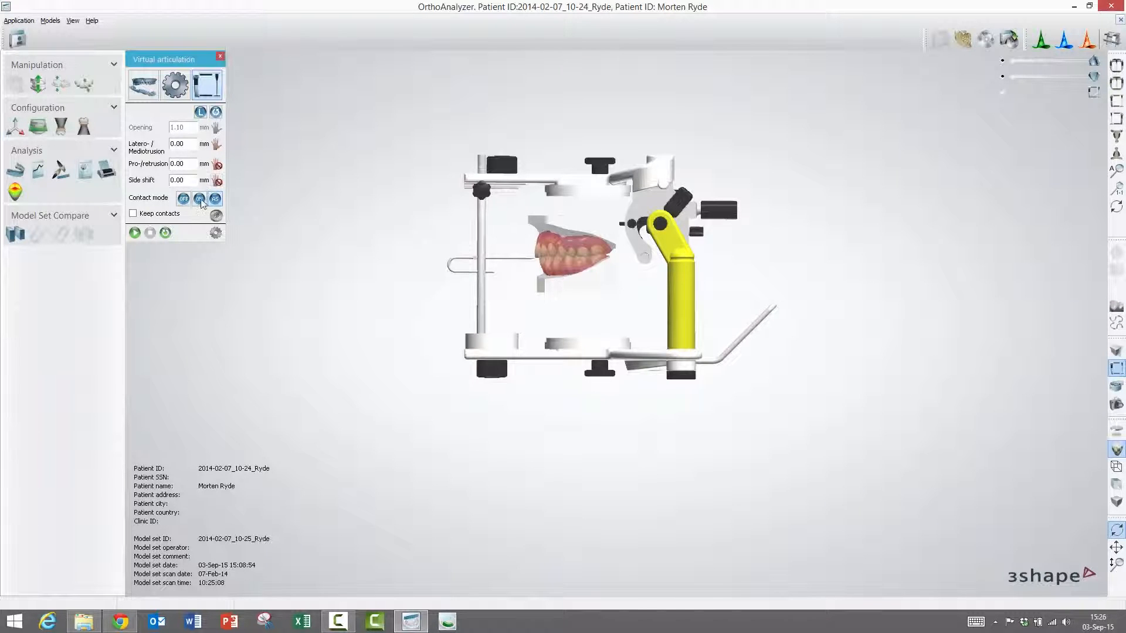
pyautogui.click(181, 131)
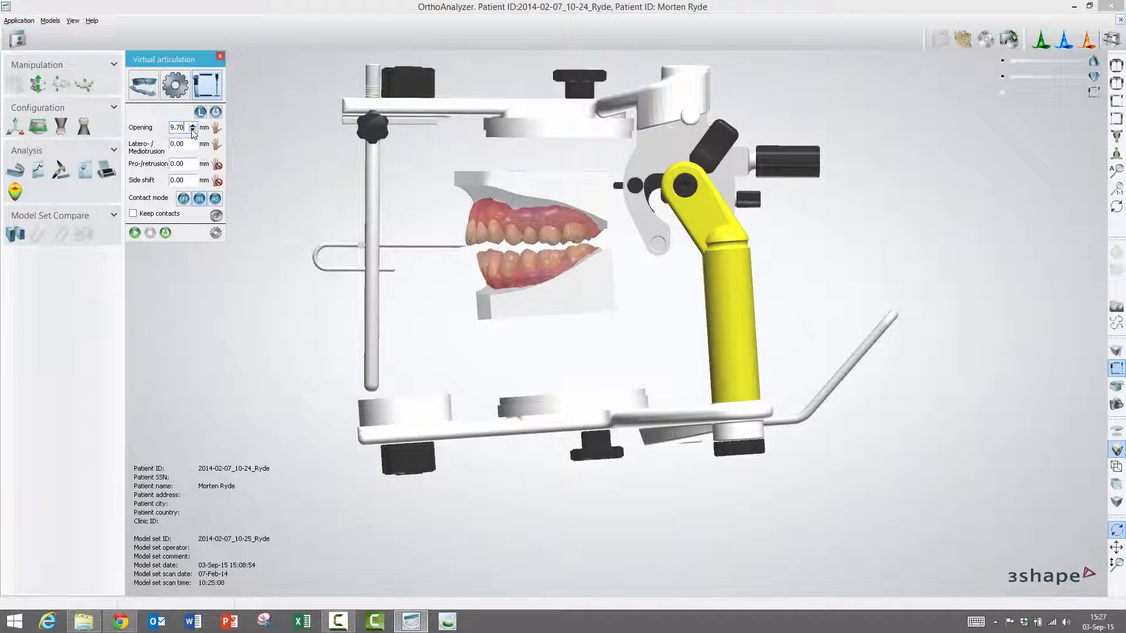
# - Set the jaw opening back to 1.10 mm and check the Pro-/retrusion value
pyautogui.click(146, 92)
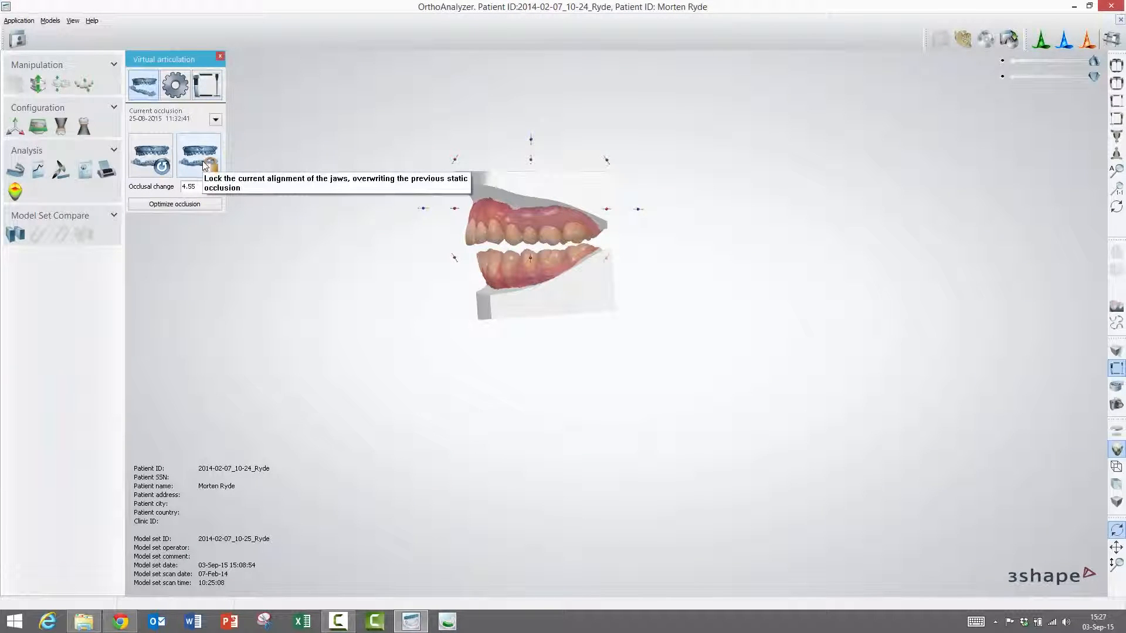
pyautogui.click(205, 89)
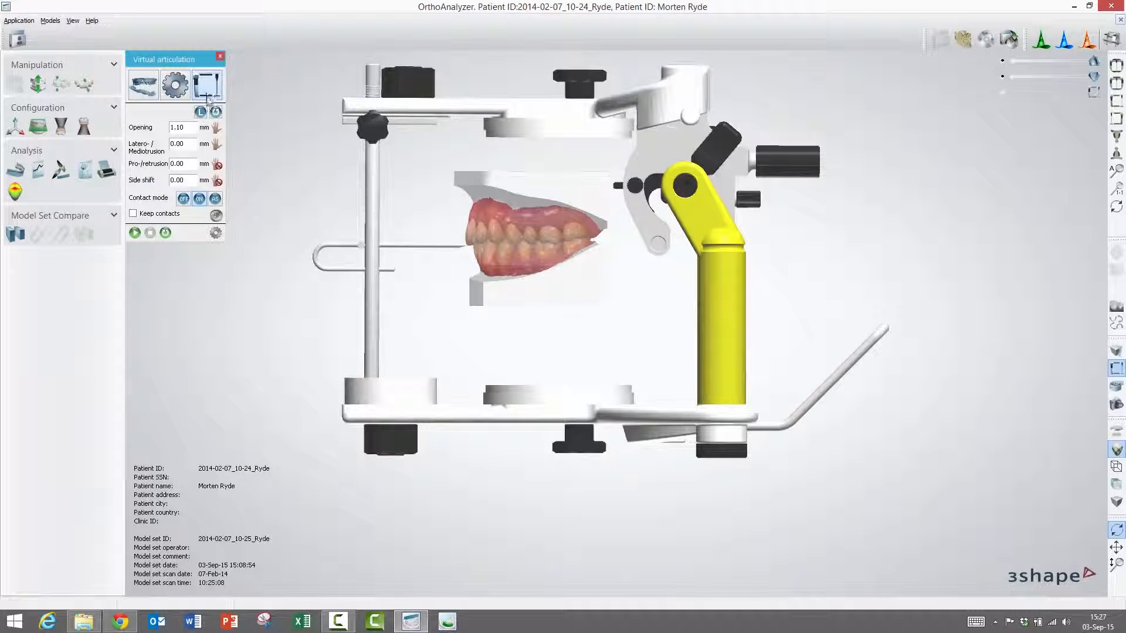
pyautogui.click(187, 129)
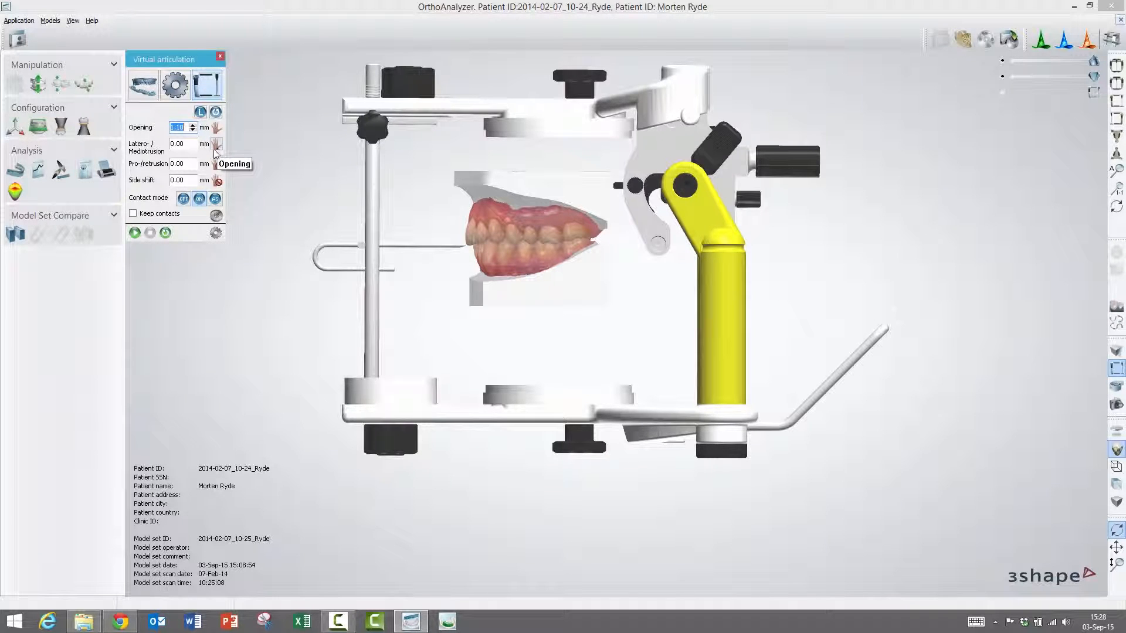
pyautogui.click(189, 165)
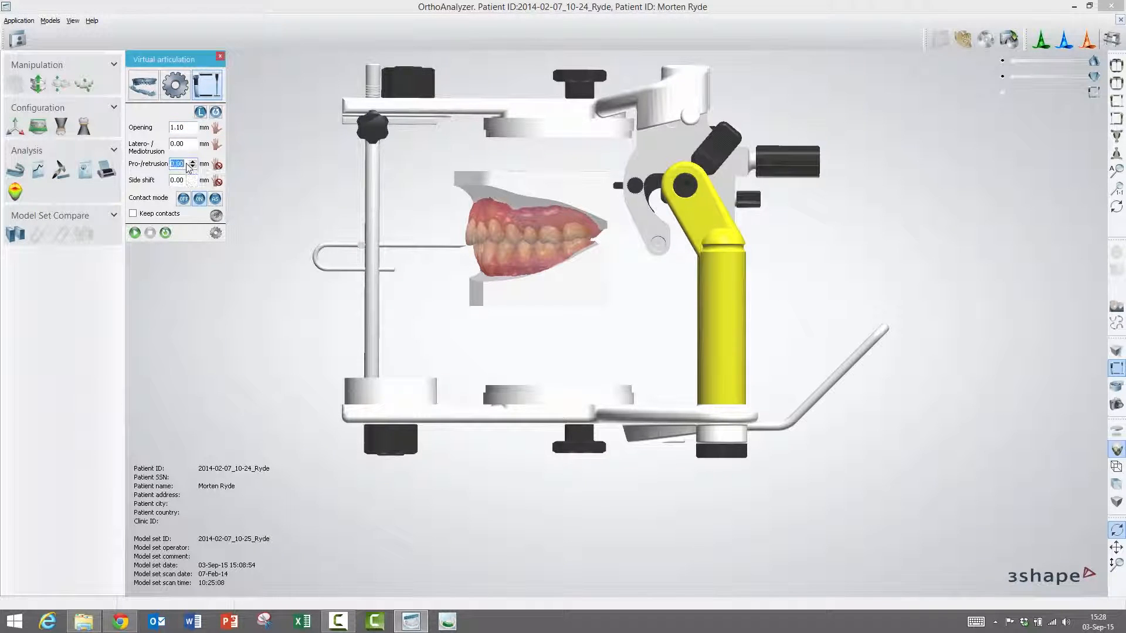
# - Lock the lateral and protrusive movements, then view the articulator from the front
pyautogui.click(217, 165)
pyautogui.click(218, 181)
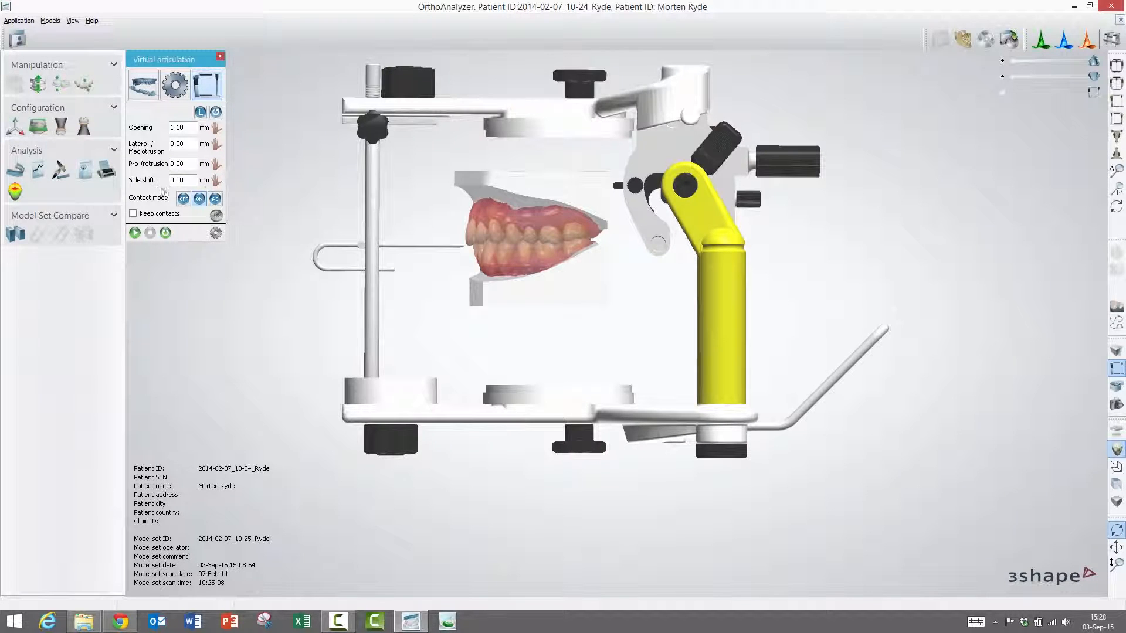
pyautogui.click(217, 165)
pyautogui.click(217, 147)
pyautogui.click(1118, 66)
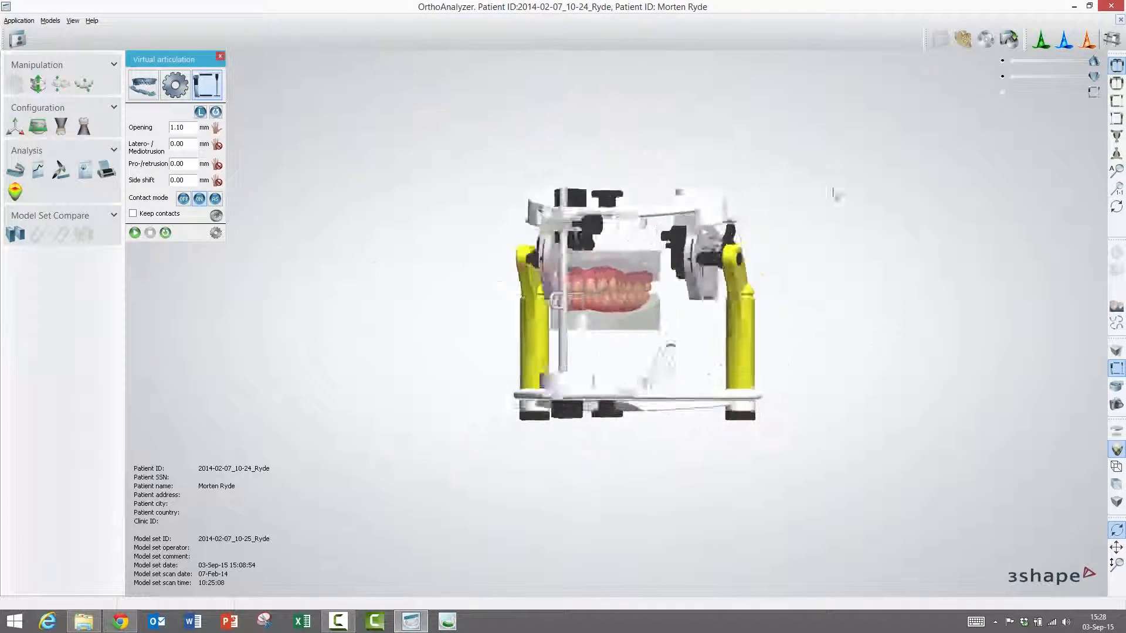
# - Unlock the protrusive and side-shift movements of the articulator
pyautogui.scroll(2, 648, 295)
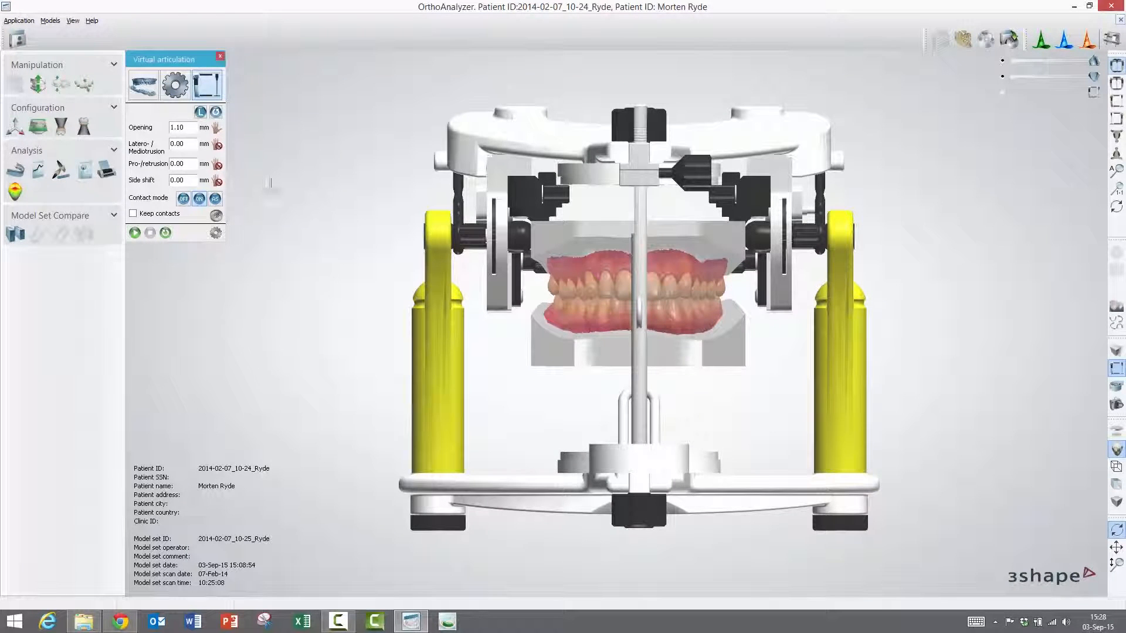
pyautogui.click(218, 167)
pyautogui.click(218, 180)
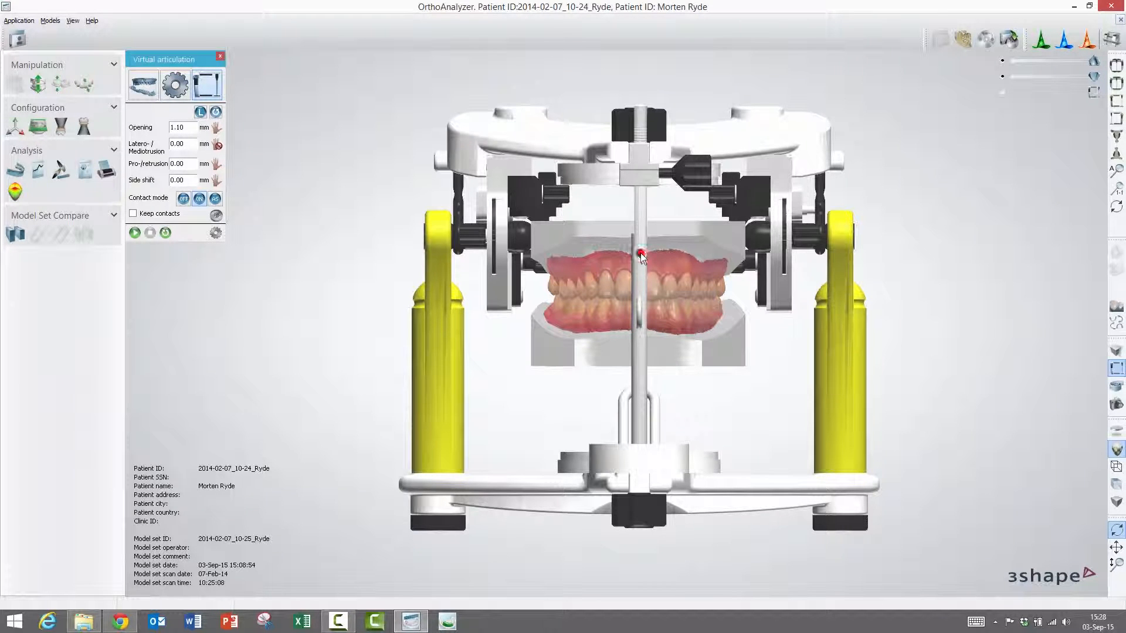
pyautogui.scroll(3, 641, 257)
pyautogui.scroll(-1, 639, 273)
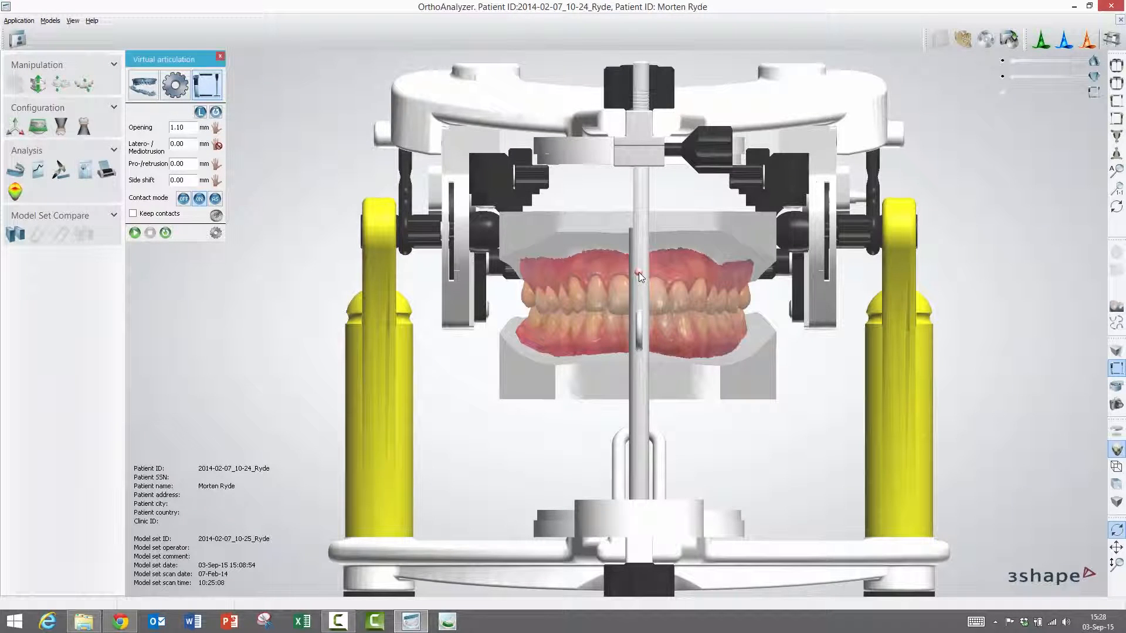
# - Move the upper jaw through chewing and sideways motions, then reset to static occlusion and zoom out
pyautogui.moveTo(638, 272)
pyautogui.mouseDown()
pyautogui.moveTo(619, 269)
pyautogui.moveTo(626, 282)
pyautogui.moveTo(647, 226)
pyautogui.moveTo(632, 283)
pyautogui.moveTo(650, 230)
pyautogui.moveTo(617, 244)
pyautogui.moveTo(657, 252)
pyautogui.moveTo(648, 294)
pyautogui.mouseUp()
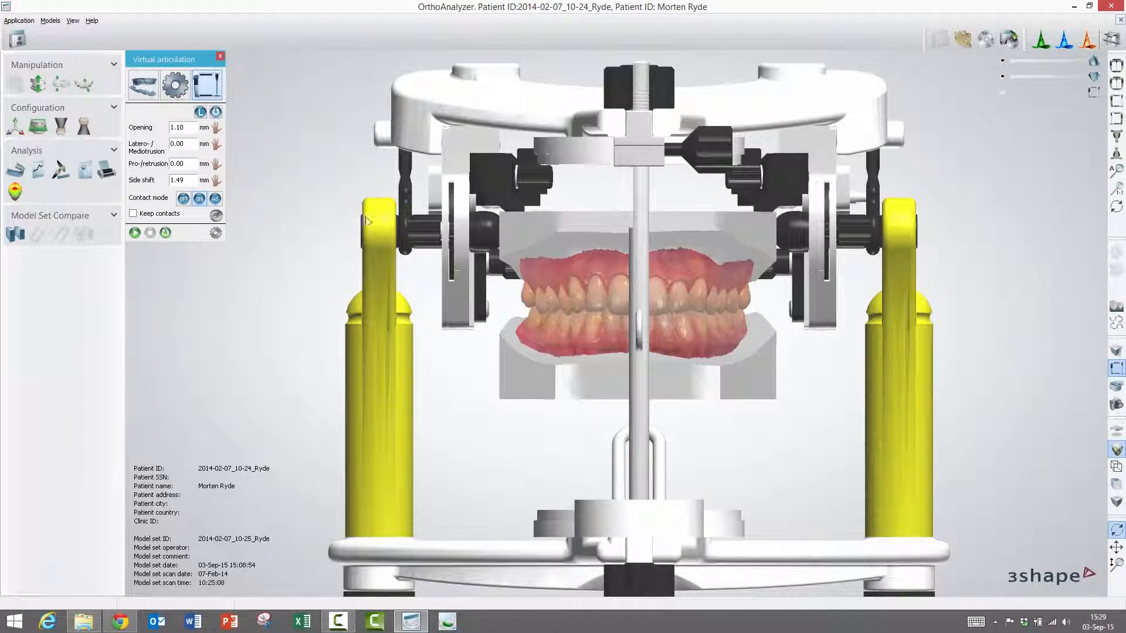
pyautogui.moveTo(639, 273); pyautogui.dragTo(589, 287)
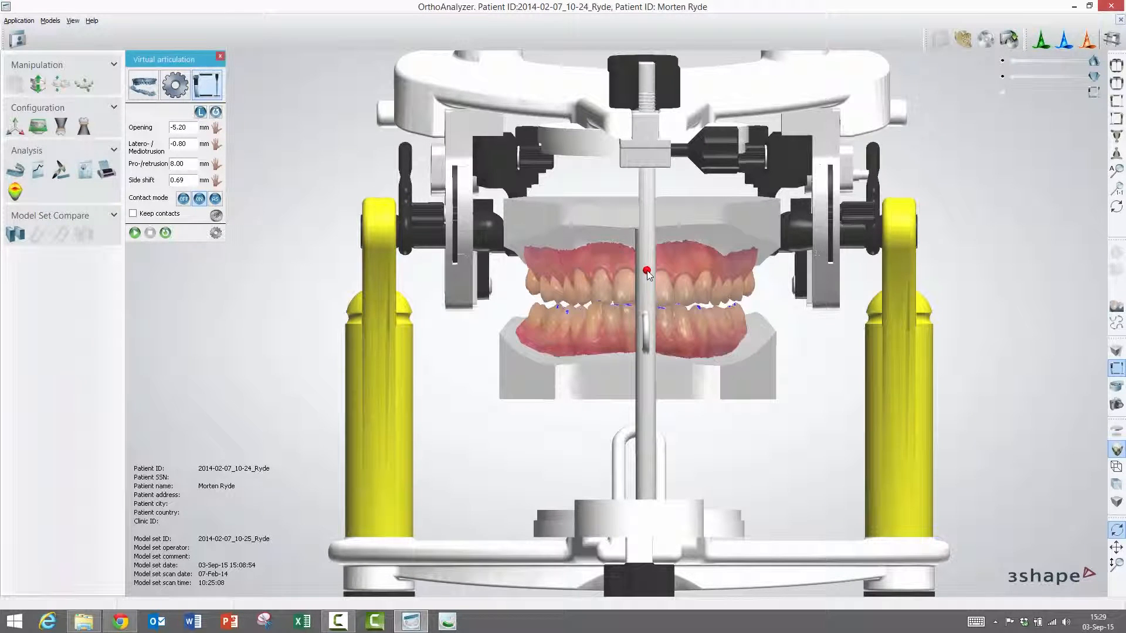
pyautogui.click(216, 112)
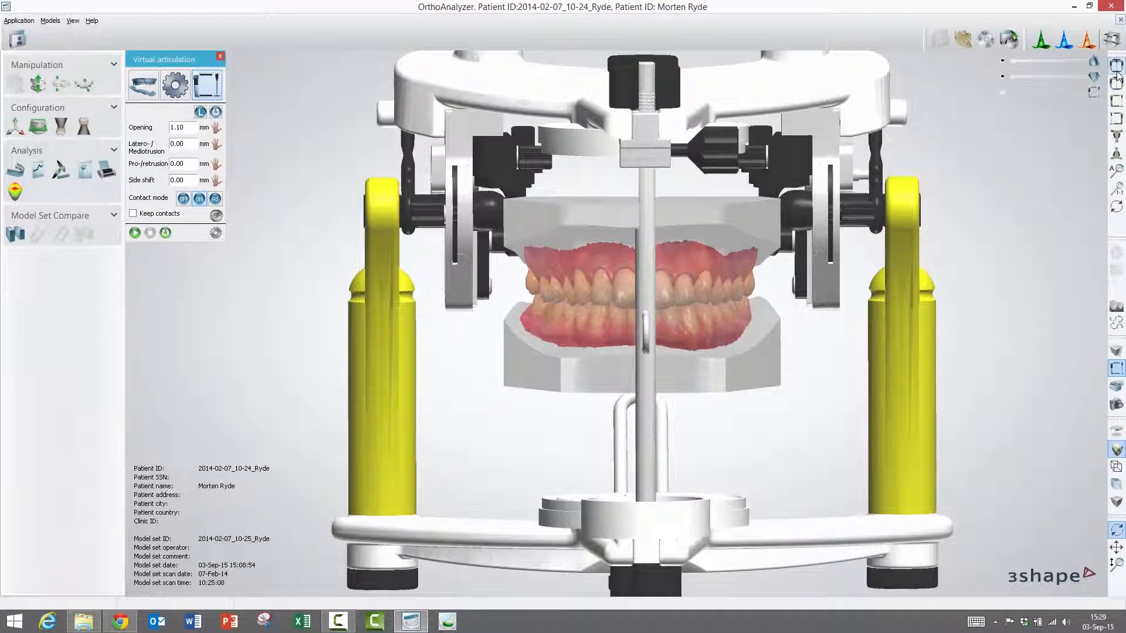
pyautogui.scroll(-1, 736, 297)
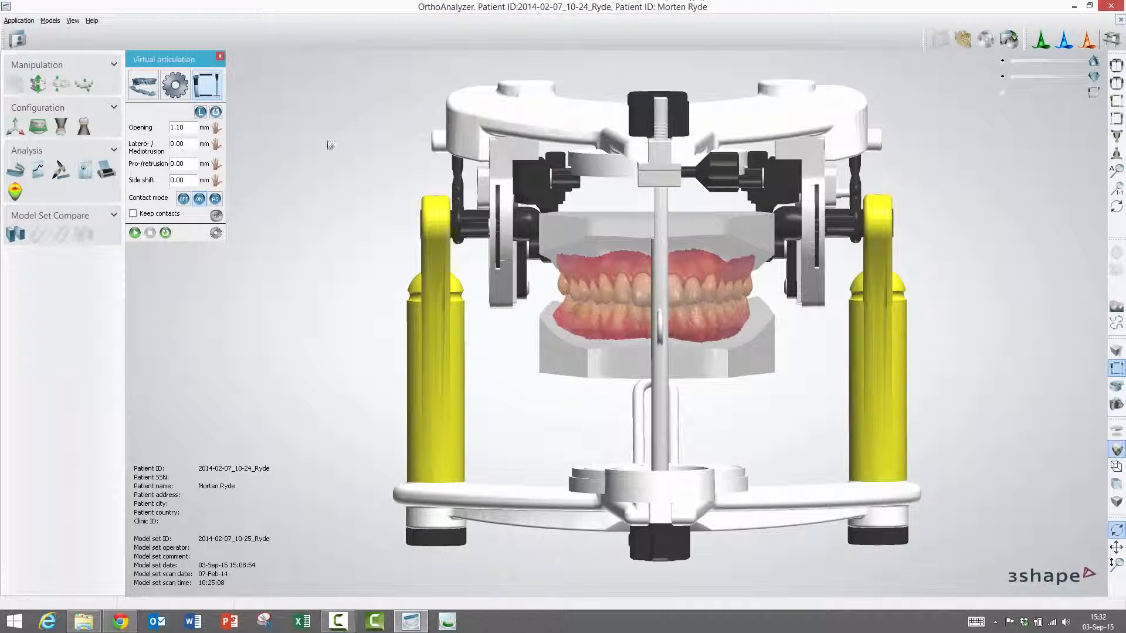
# - Switch the moving jaw from lower (L) to upper (U)
pyautogui.click(201, 115)
# - Set Contact mode to 'Prevent jaws from penetrating' and tick Keep contacts
pyautogui.click(200, 200)
pyautogui.click(132, 214)
# - Launch Virtual Setup and accept the license terms with 'Do not show this again' ticked
pyautogui.click(85, 86)
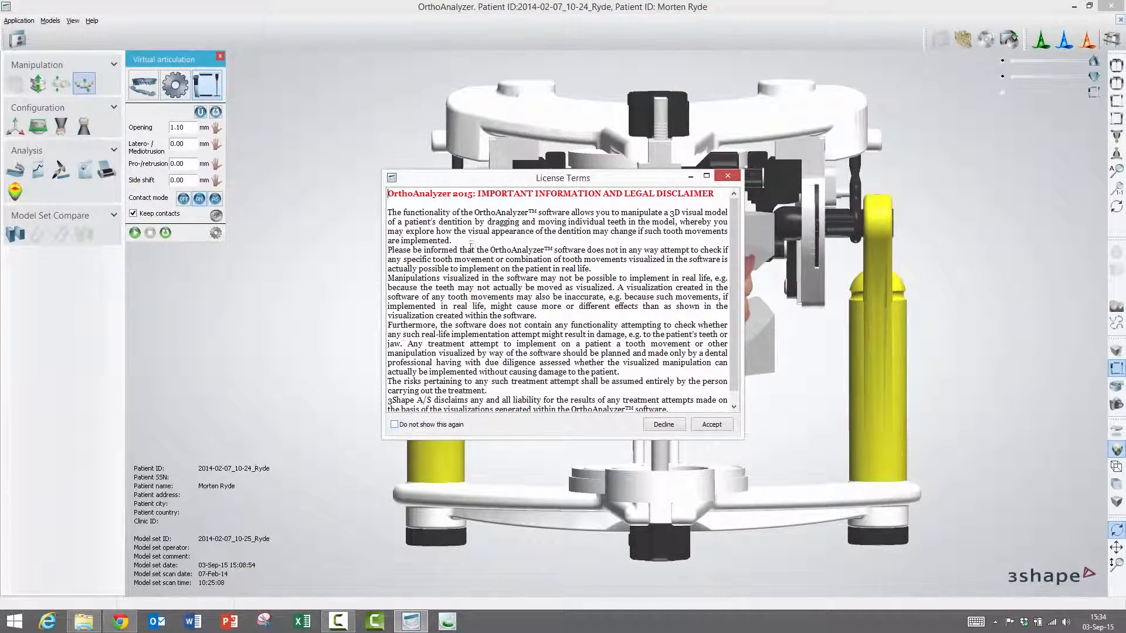
pyautogui.click(395, 425)
pyautogui.click(706, 427)
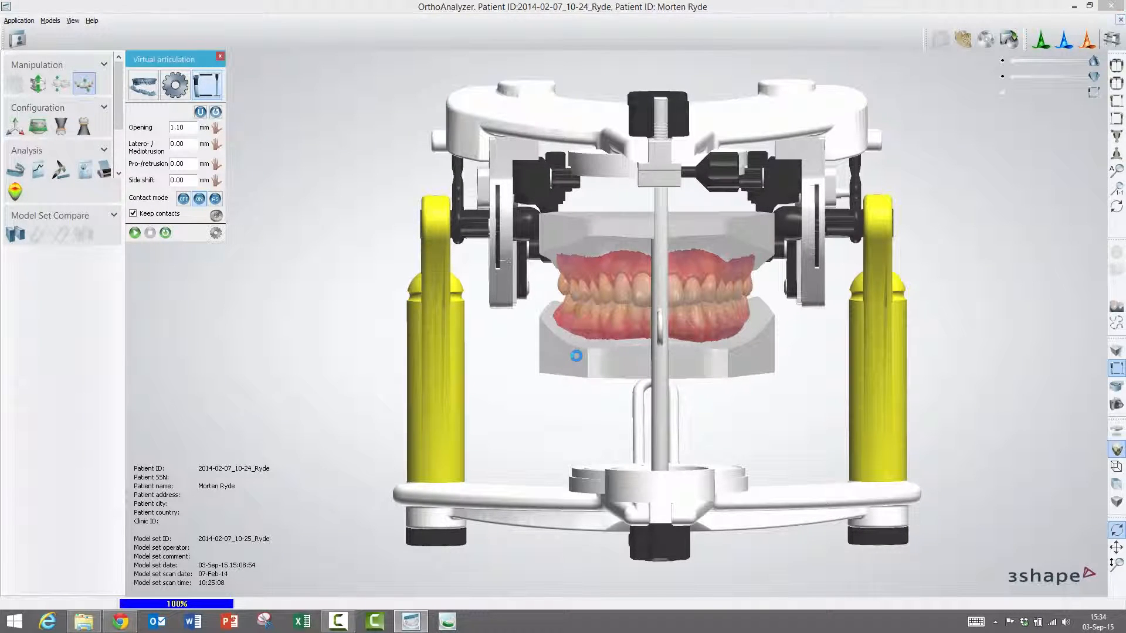
# - Intrude tooth 12 to -1.18 mm, shifted -0.19 mm backward and -0.04 mm sideways
pyautogui.scroll(1, 648, 309)
pyautogui.scroll(1, 648, 308)
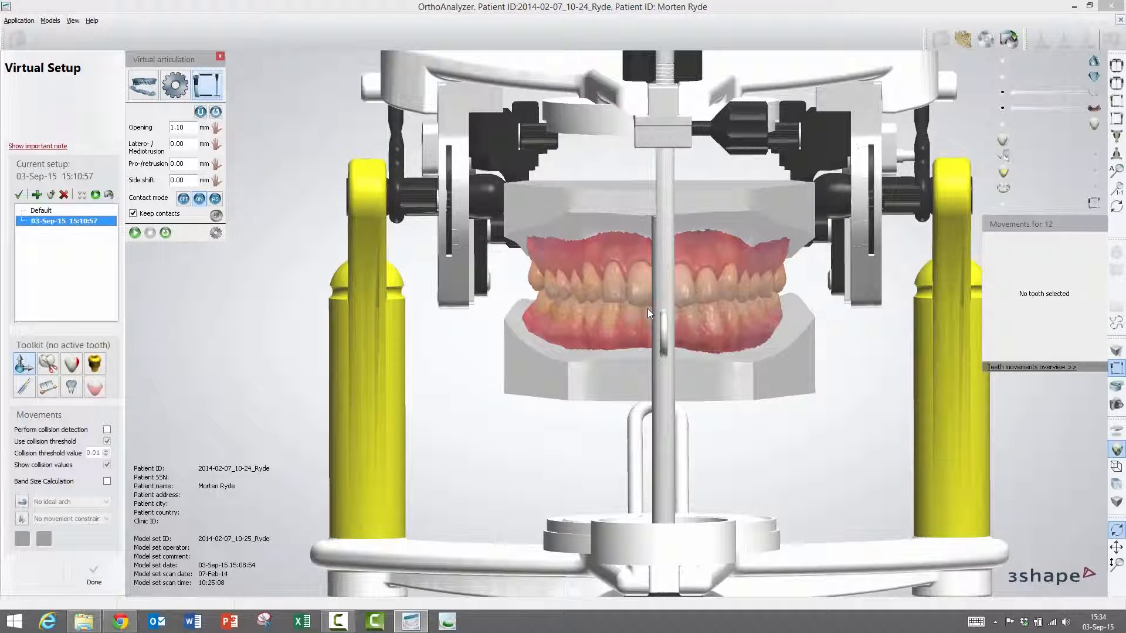
pyautogui.scroll(-1, 645, 309)
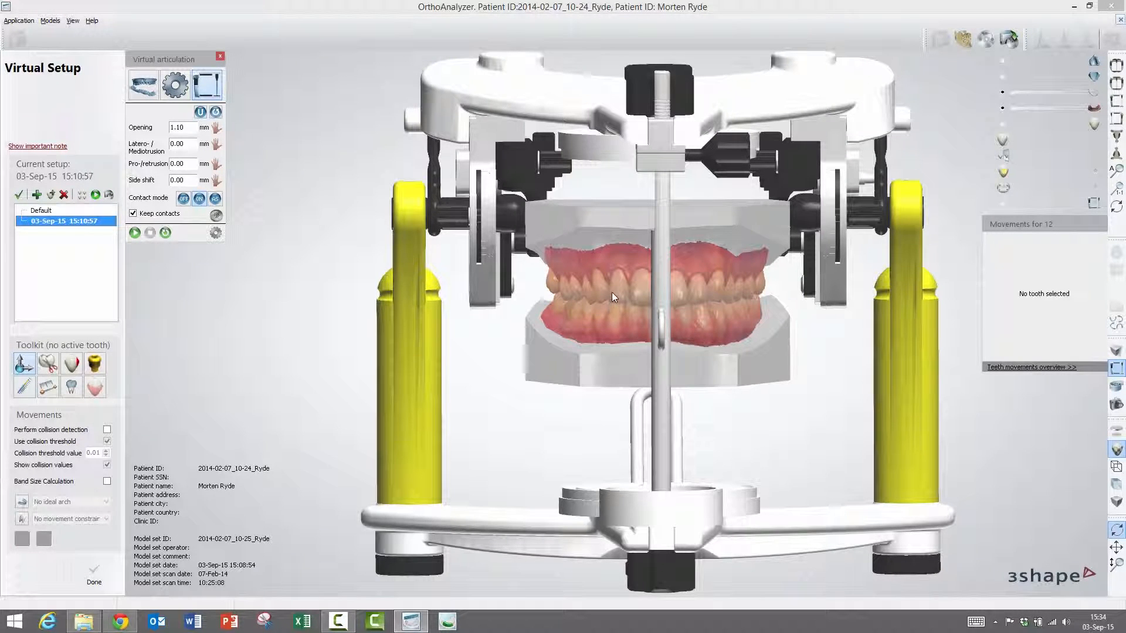
pyautogui.click(617, 291)
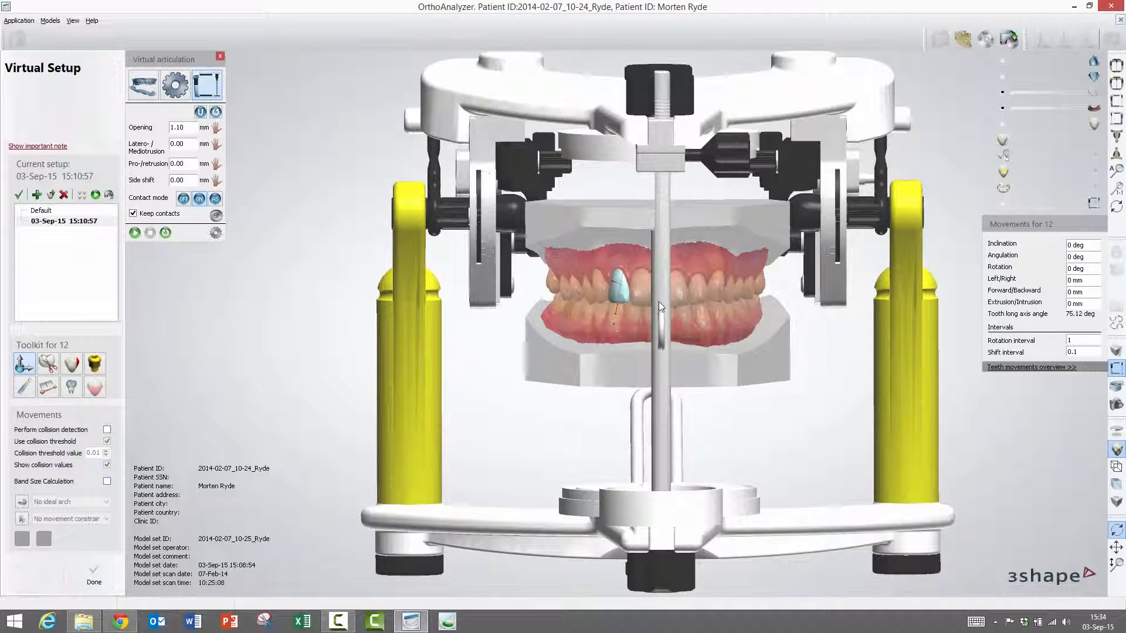
pyautogui.scroll(3, 654, 302)
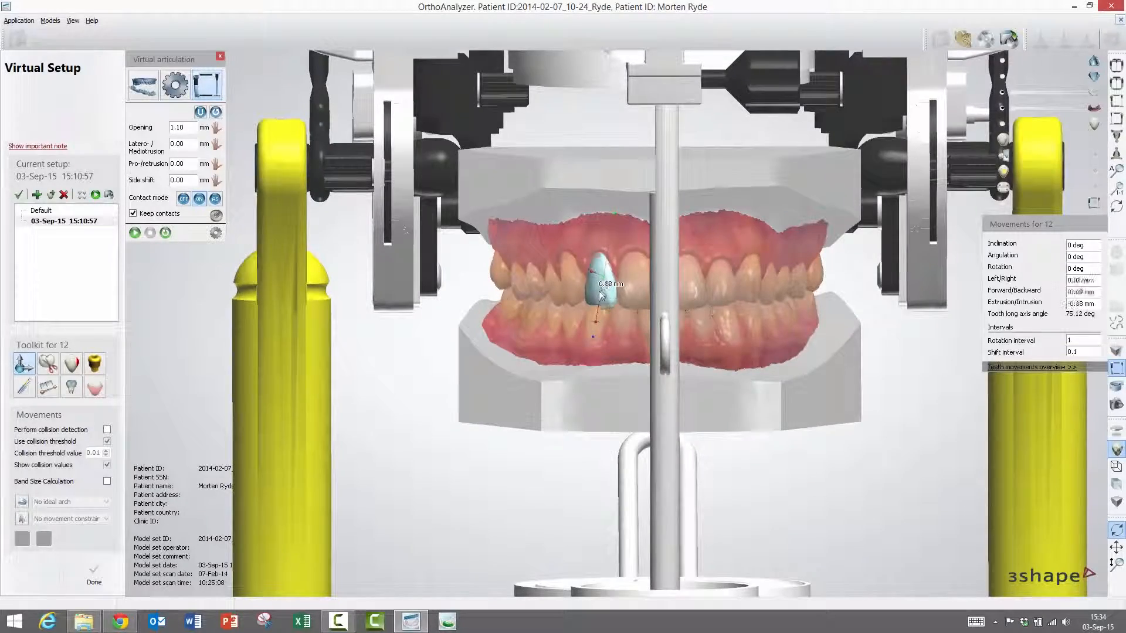
pyautogui.moveTo(643, 300)
pyautogui.mouseDown(button='right')
pyautogui.moveTo(704, 293)
pyautogui.moveTo(662, 230)
pyautogui.moveTo(642, 294)
pyautogui.mouseUp(button='right')
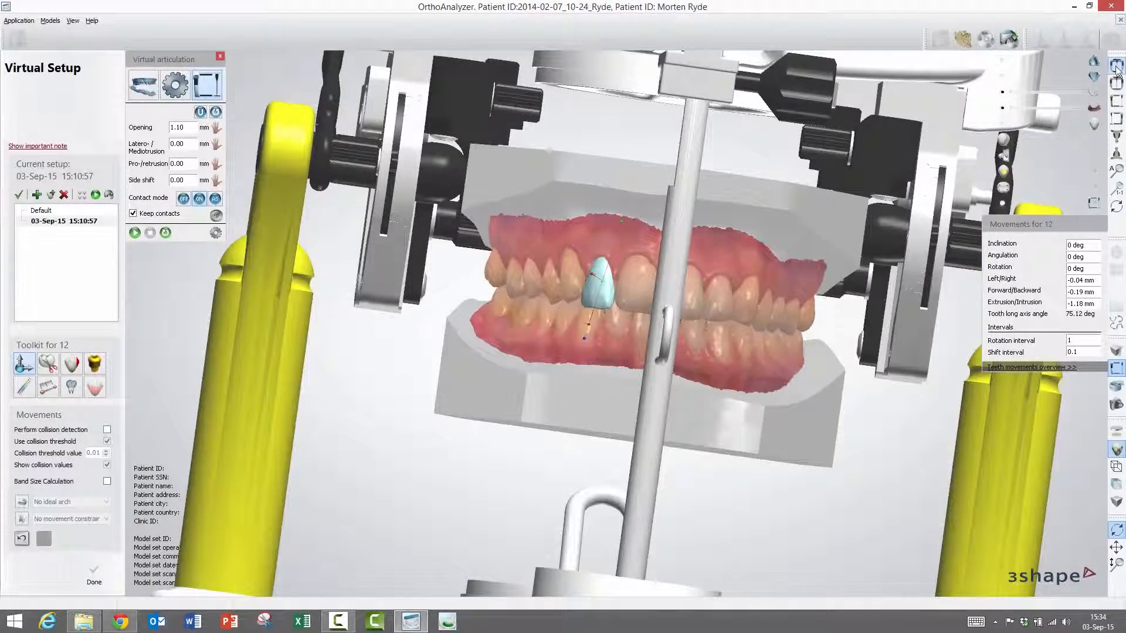
pyautogui.click(1117, 67)
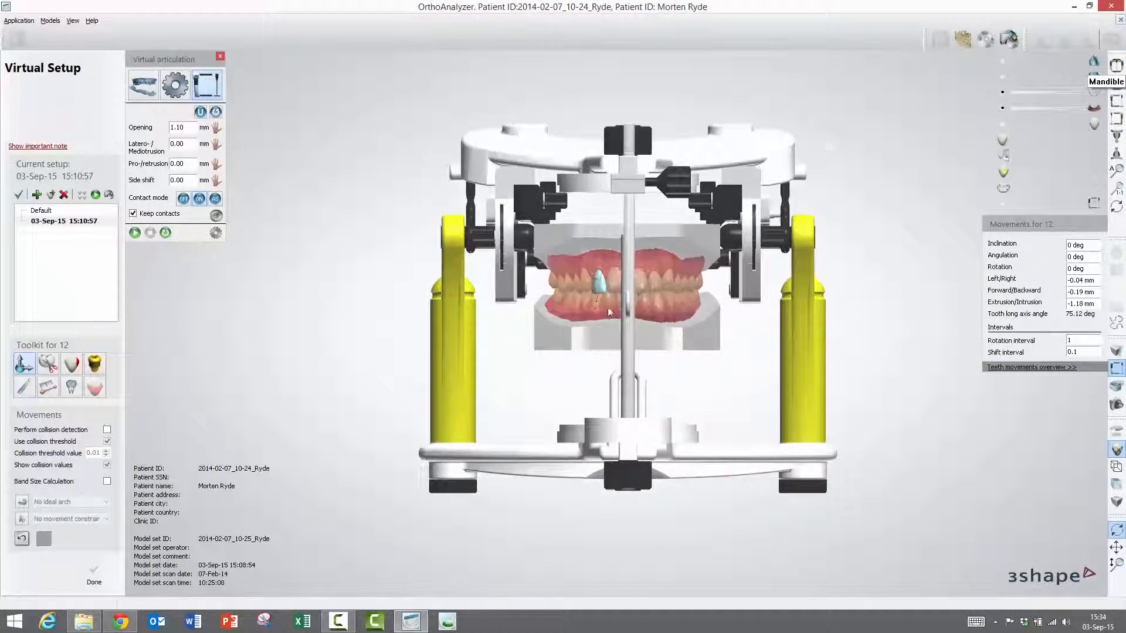
pyautogui.scroll(5, 622, 293)
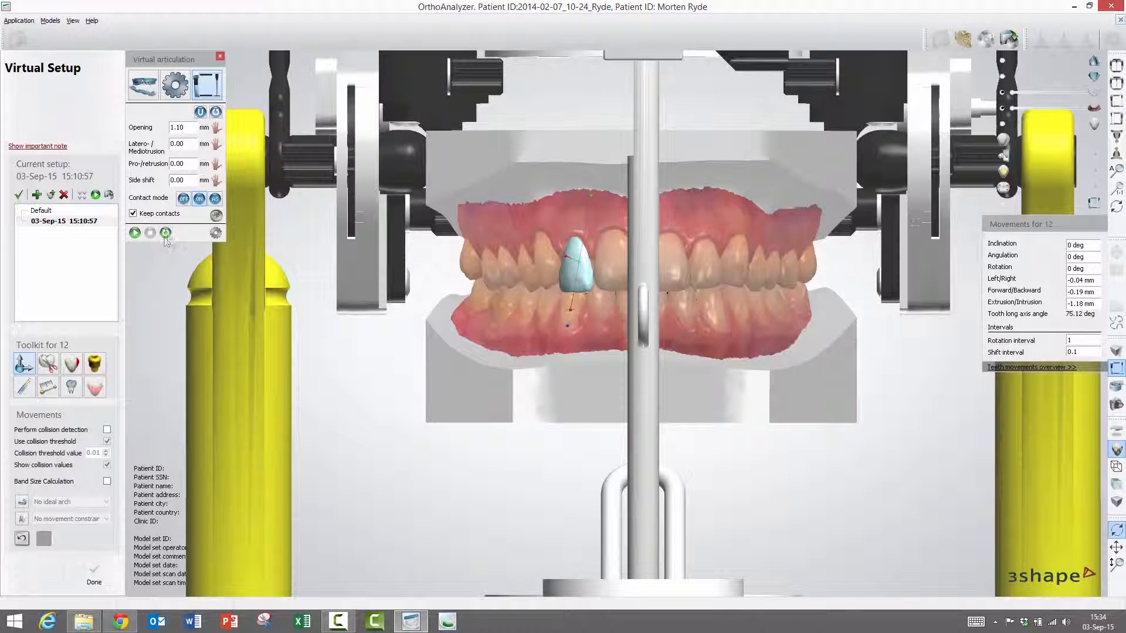
# - Play the jaw motion and hide the articulator around the models
pyautogui.click(135, 234)
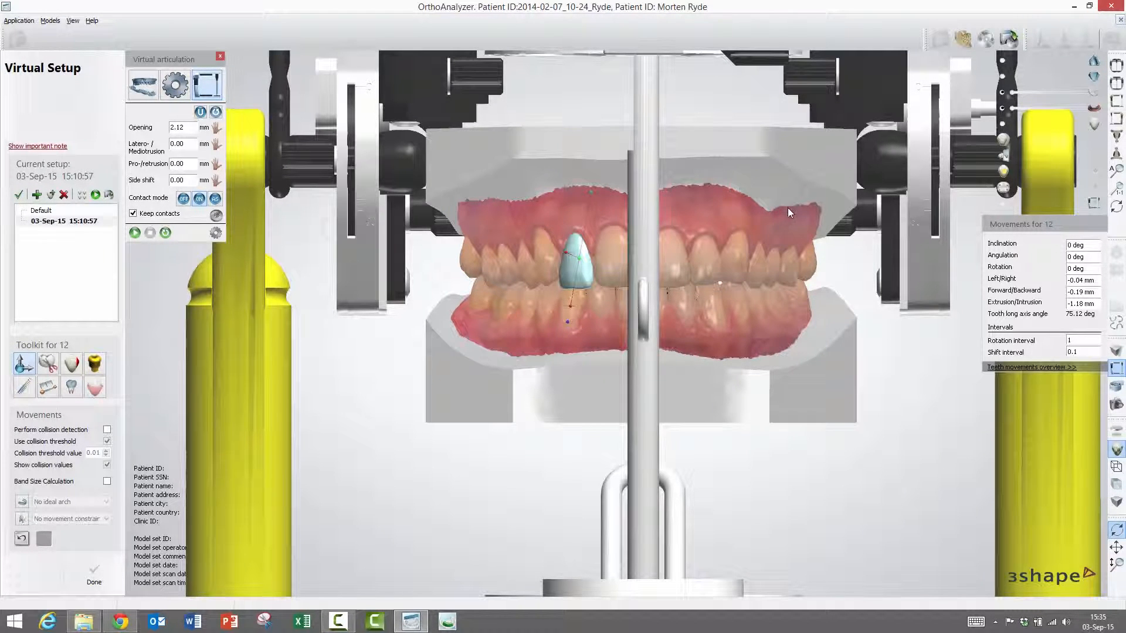
pyautogui.click(1004, 203)
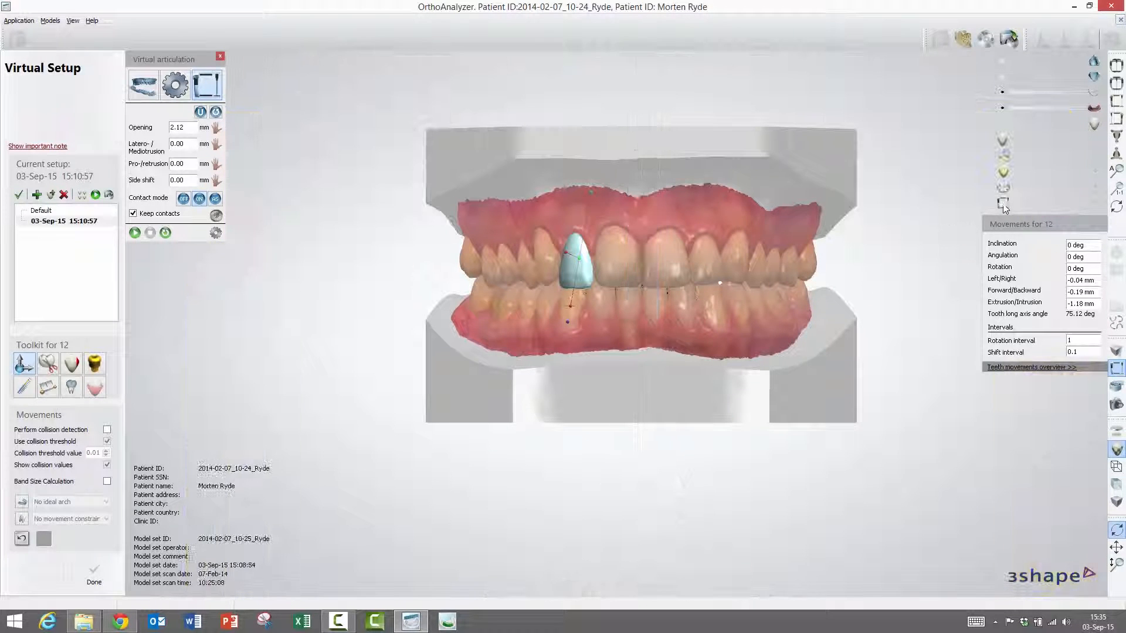
pyautogui.moveTo(681, 309); pyautogui.dragTo(634, 264, button='right')
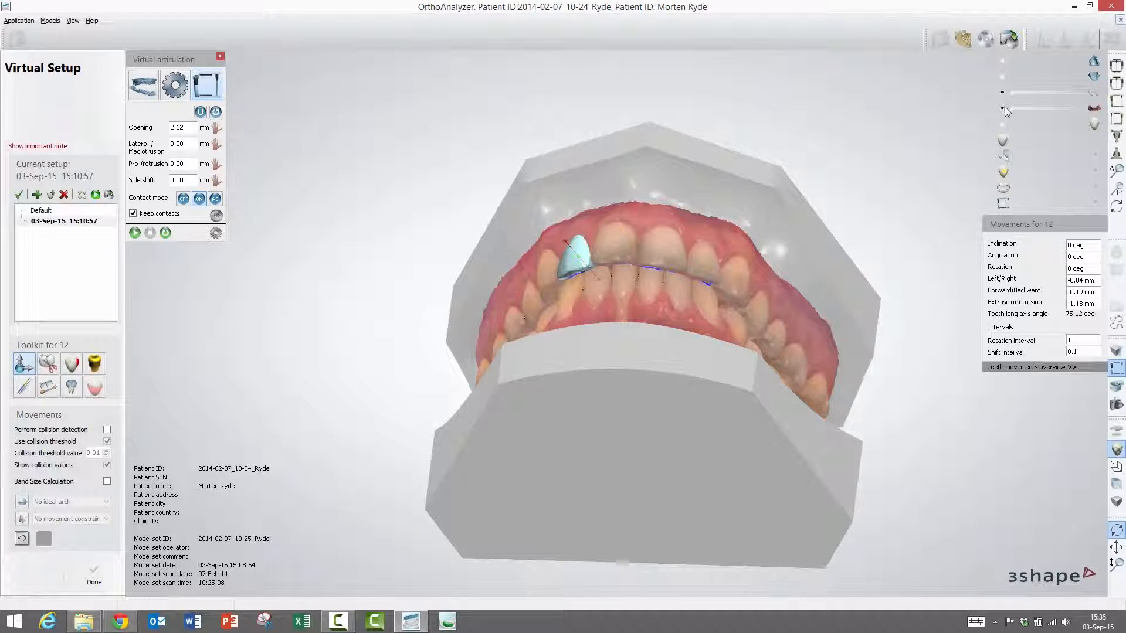
# - Hide the lower jaw and inspect the blue contact marks on the upper arch
pyautogui.click(1003, 76)
pyautogui.moveTo(746, 244); pyautogui.dragTo(742, 173, button='right')
pyautogui.scroll(4, 642, 255)
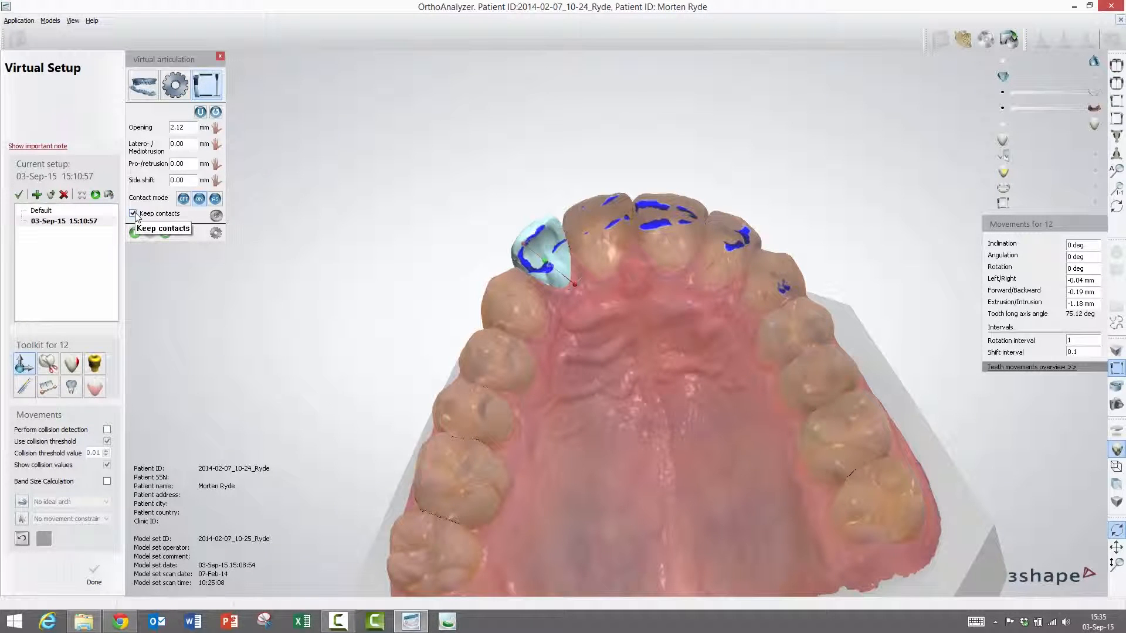
pyautogui.moveTo(632, 294); pyautogui.dragTo(642, 336, button='right')
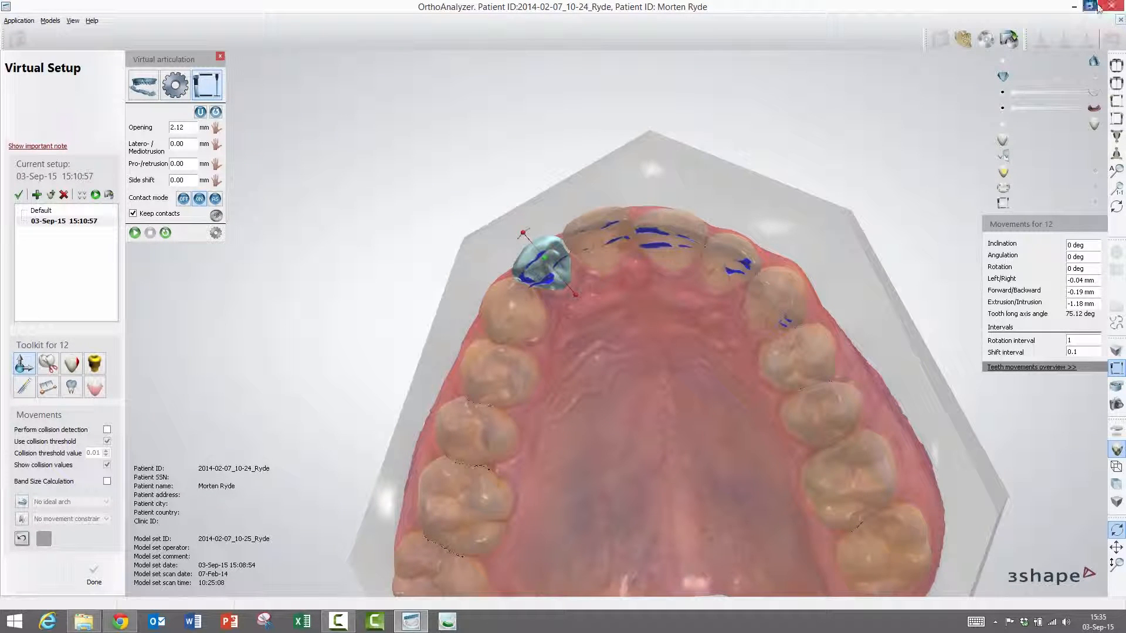
pyautogui.click(1117, 65)
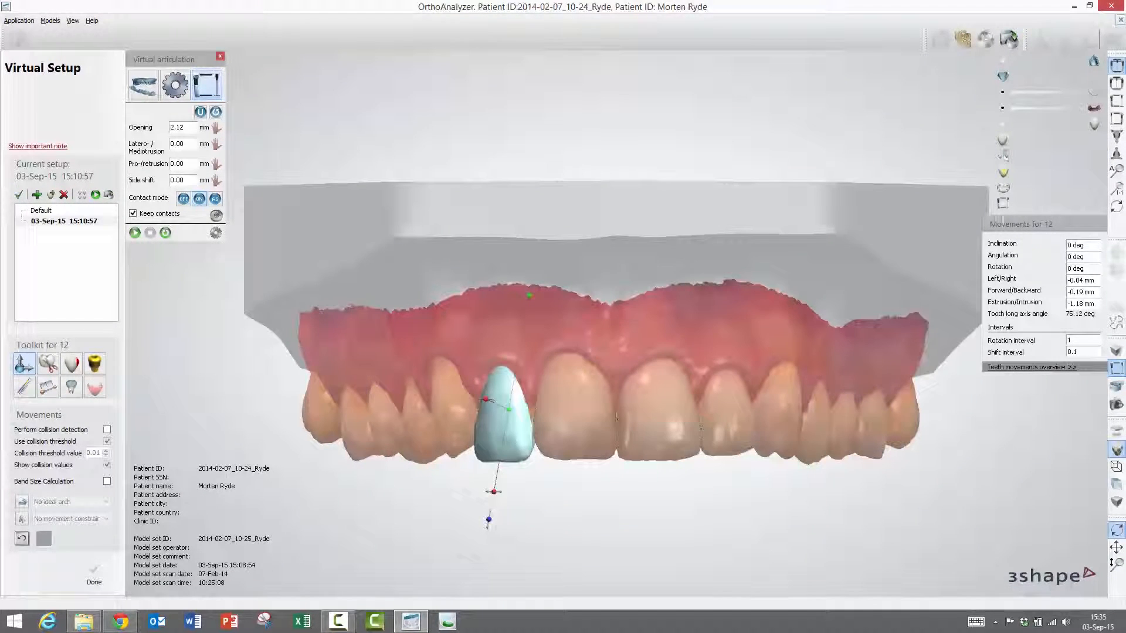
# - Show the articulator and lower jaw again, deselect tooth 12, and return to Virtual articulation
pyautogui.click(1096, 205)
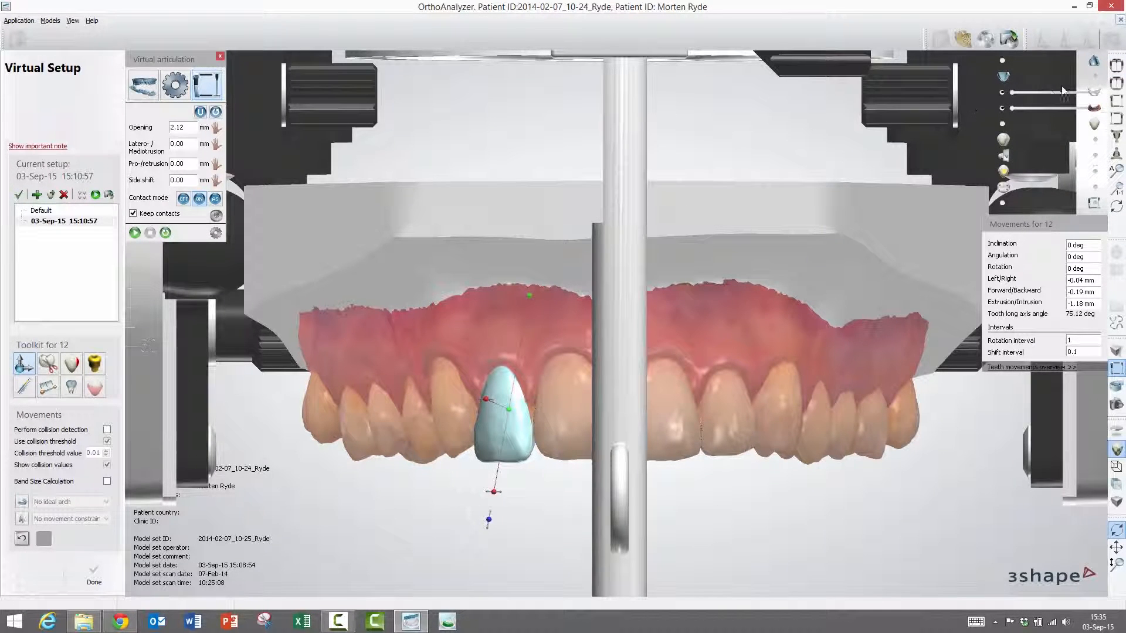
pyautogui.click(1094, 77)
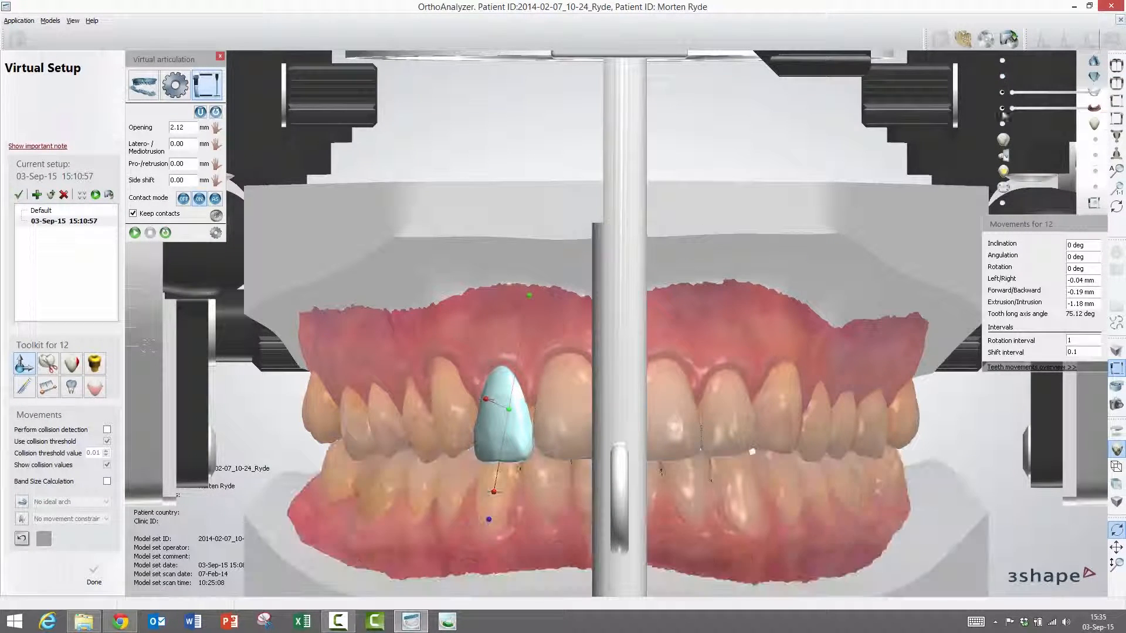
pyautogui.scroll(-2, 725, 215)
pyautogui.scroll(-5, 607, 249)
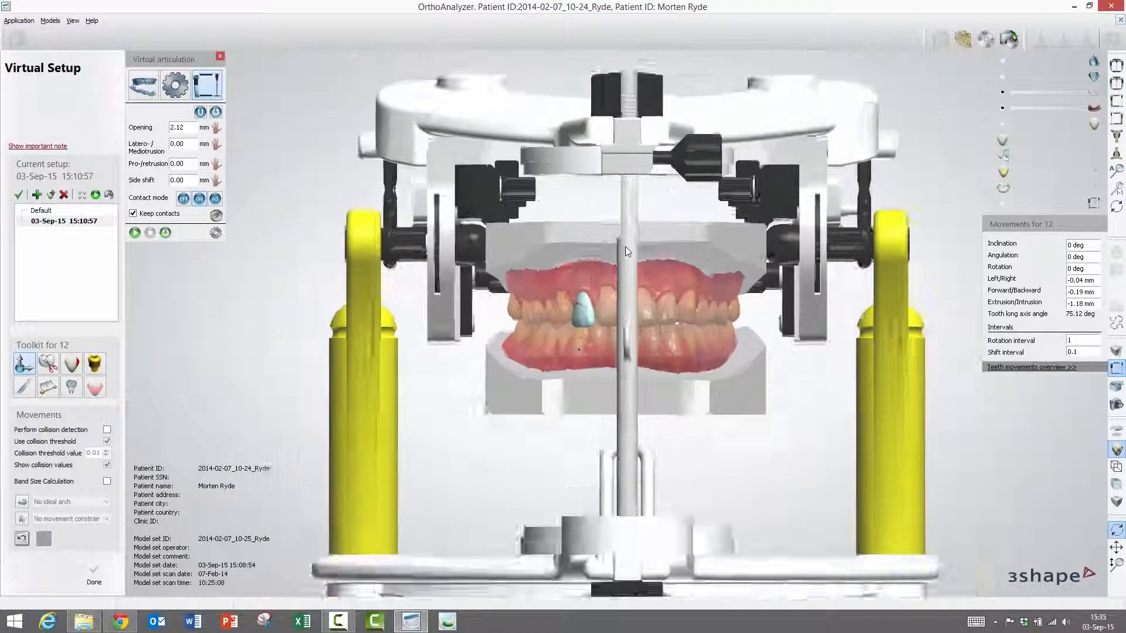
pyautogui.scroll(1, 631, 263)
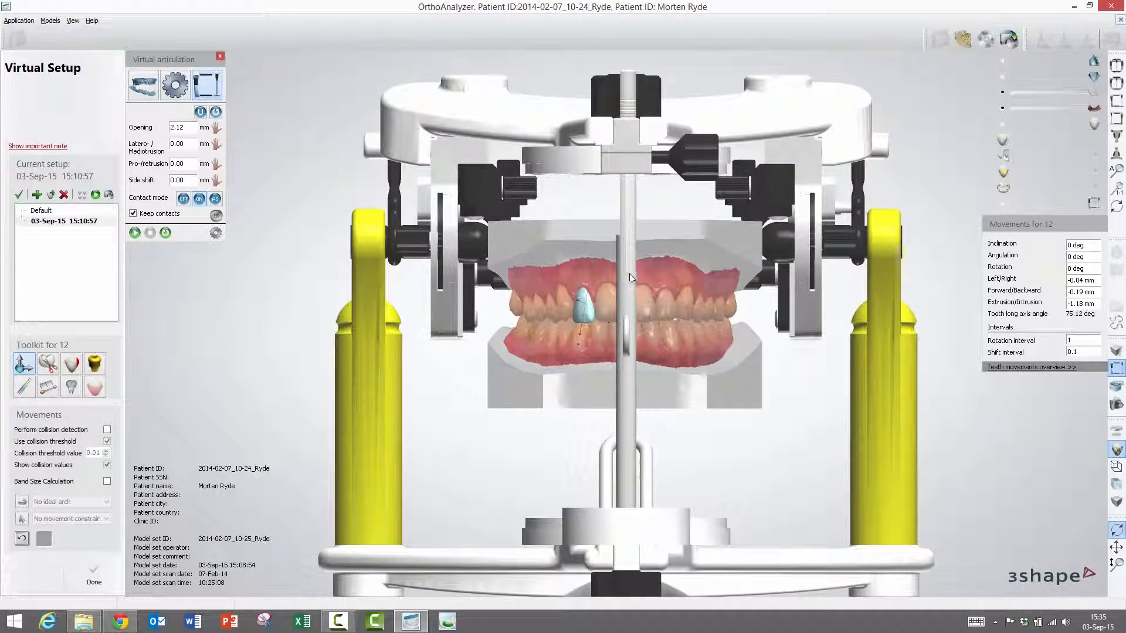
pyautogui.click(630, 276)
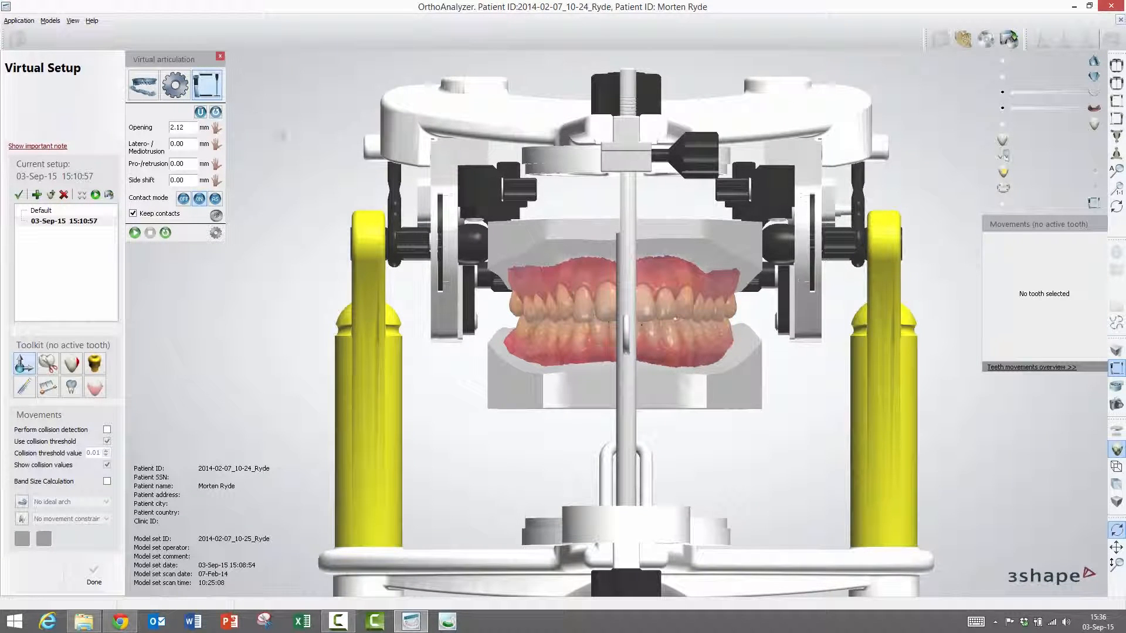
pyautogui.click(181, 61)
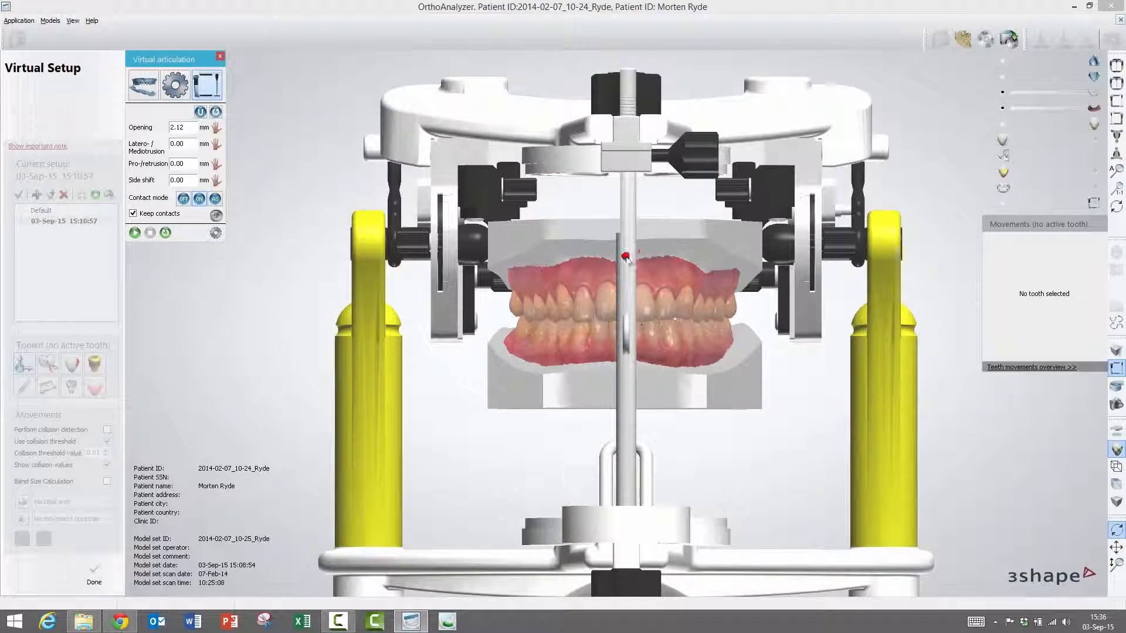
pyautogui.rightClick(626, 257)
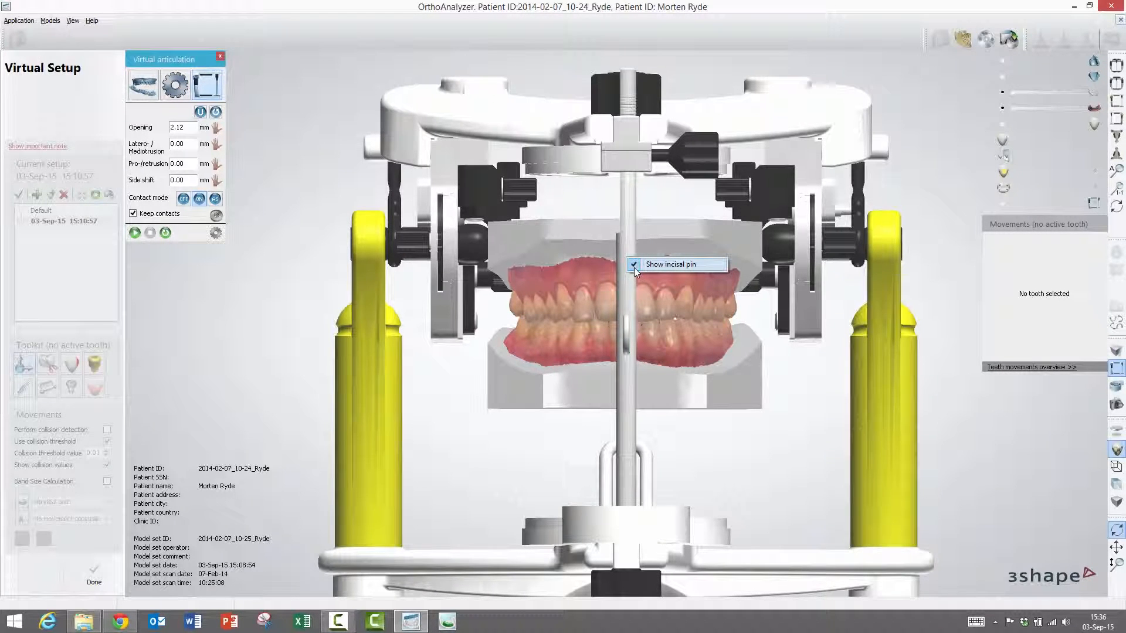
pyautogui.click(635, 265)
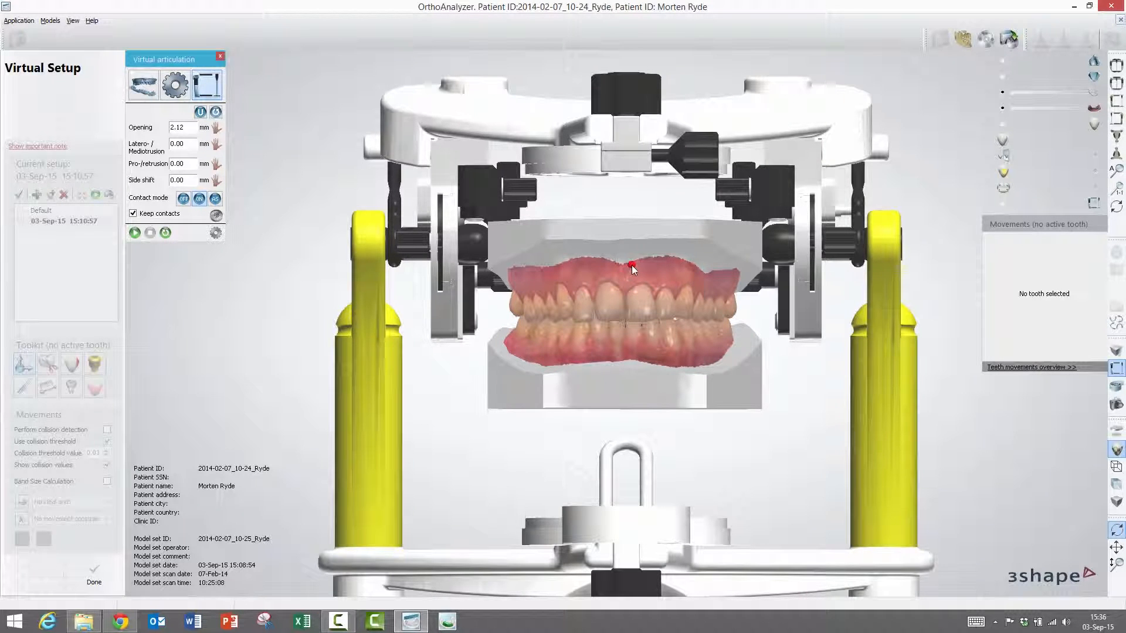
pyautogui.rightClick(625, 163)
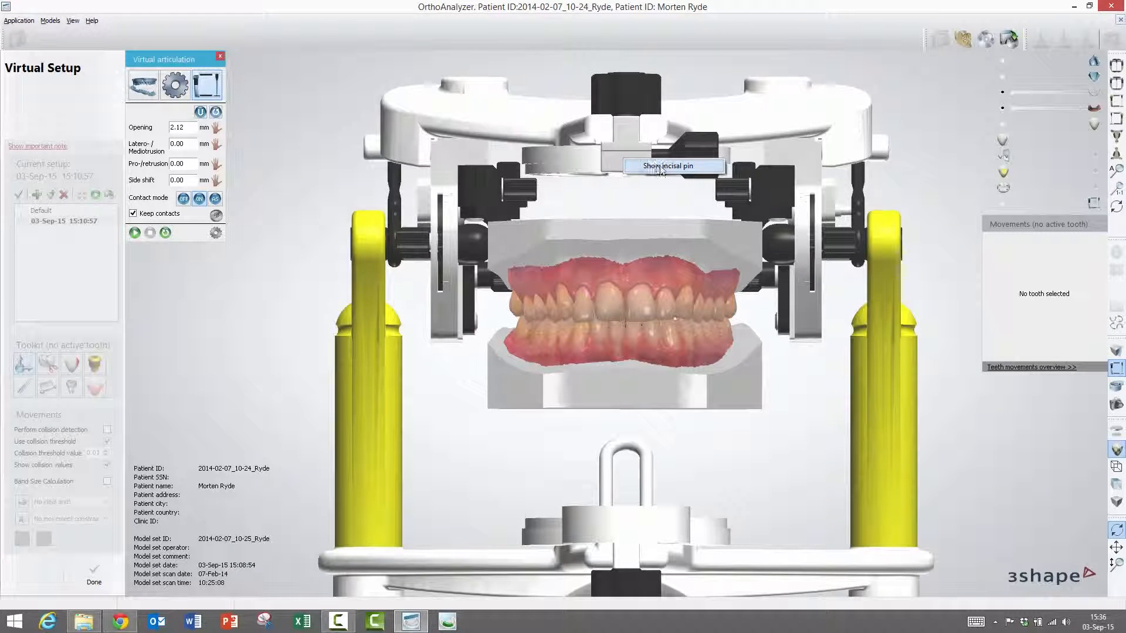
pyautogui.click(631, 169)
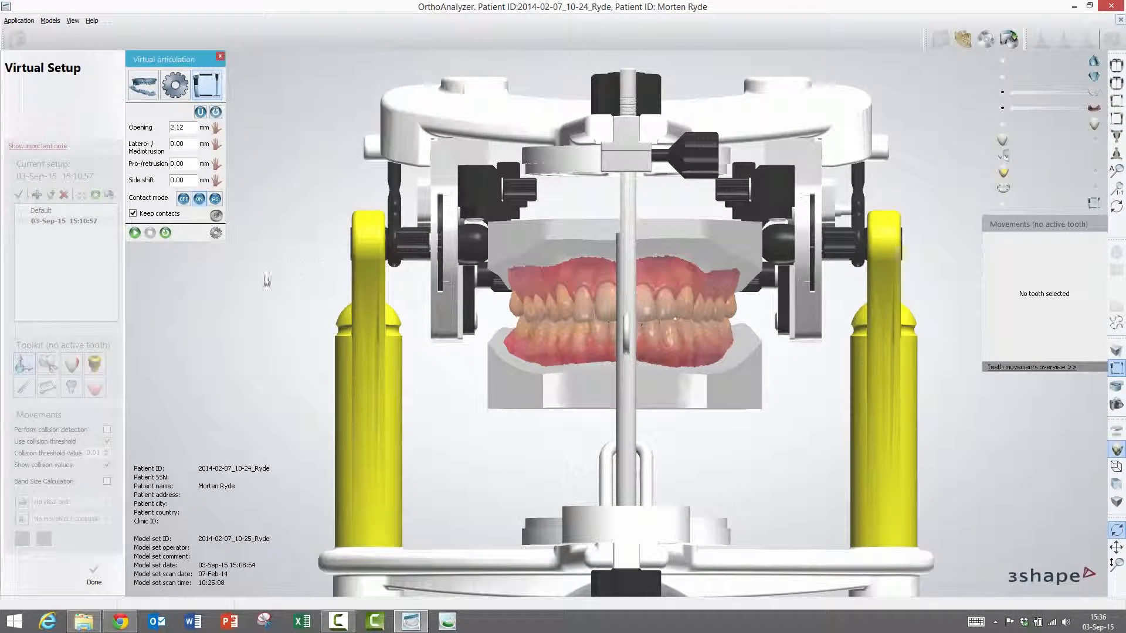
pyautogui.click(216, 217)
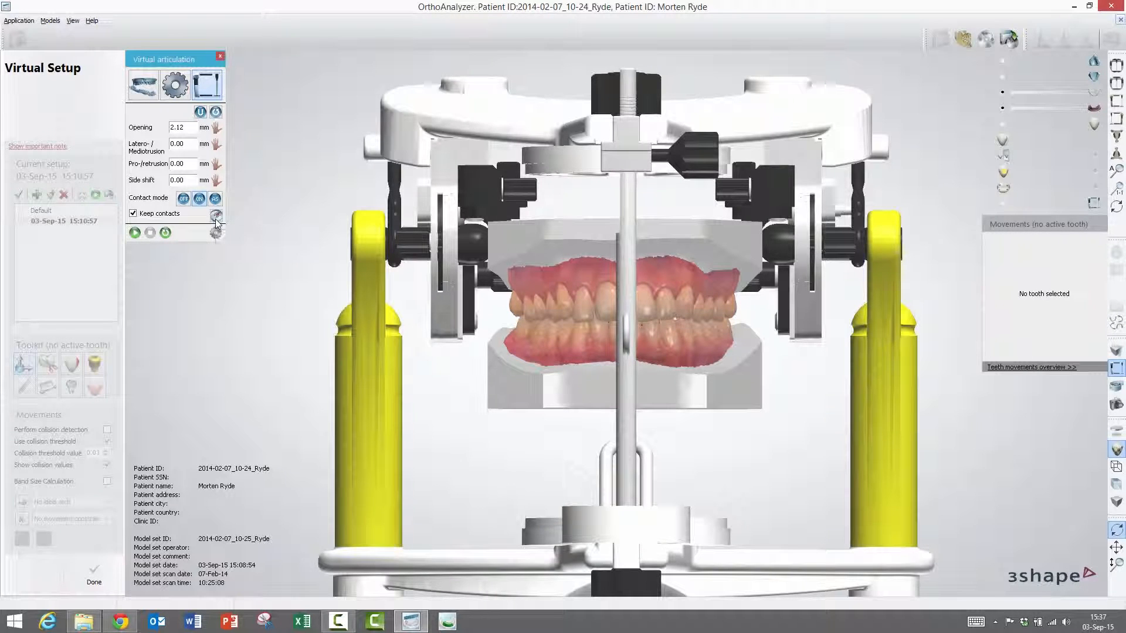
pyautogui.click(216, 217)
pyautogui.click(215, 233)
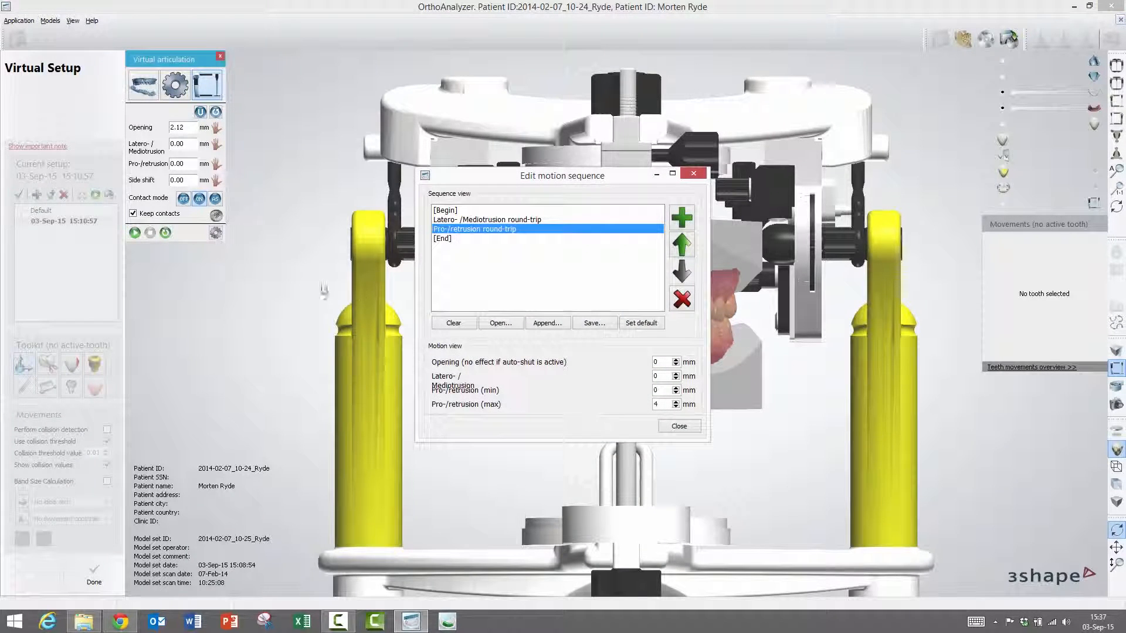
pyautogui.moveTo(602, 181); pyautogui.dragTo(577, 221)
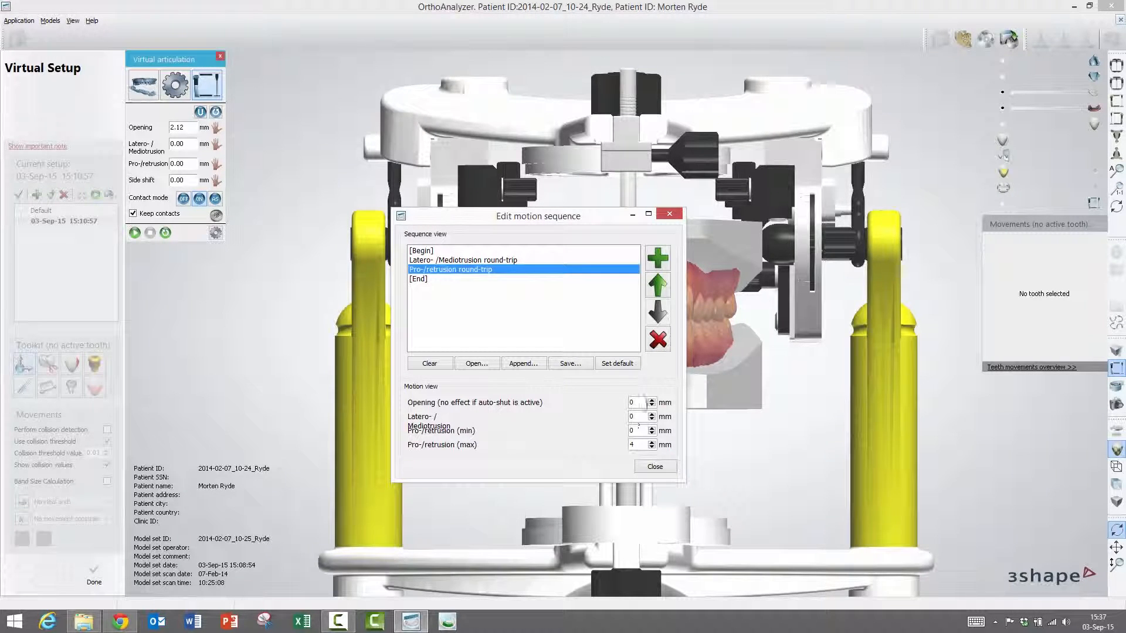
pyautogui.click(638, 416)
pyautogui.click(637, 444)
pyautogui.click(672, 217)
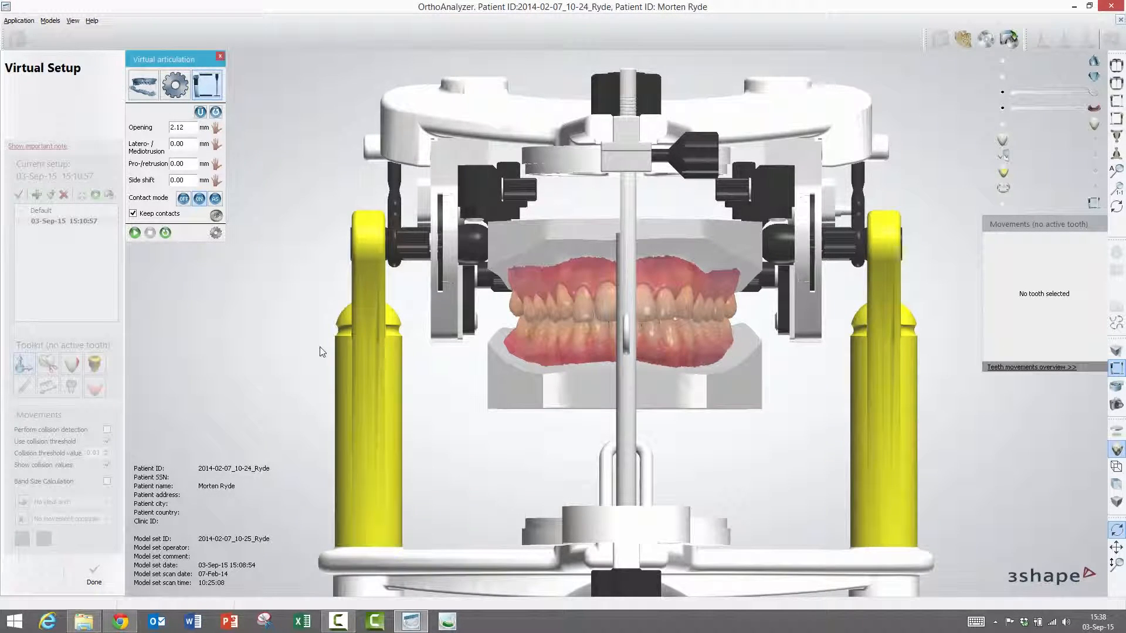